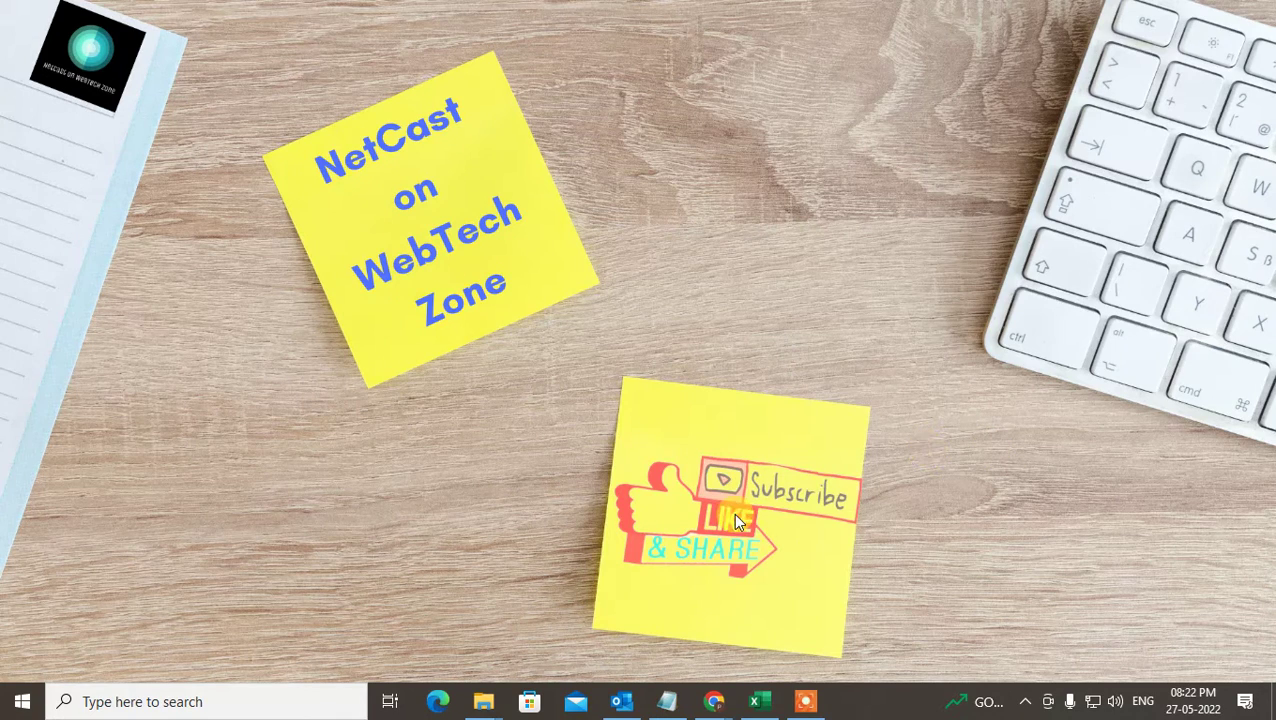
# Switch to Outlook, open the "asdfsd" email that carries a PDF attachment, and start a reply to its sender
pyautogui.moveTo(613, 708)
pyautogui.click(621, 666)
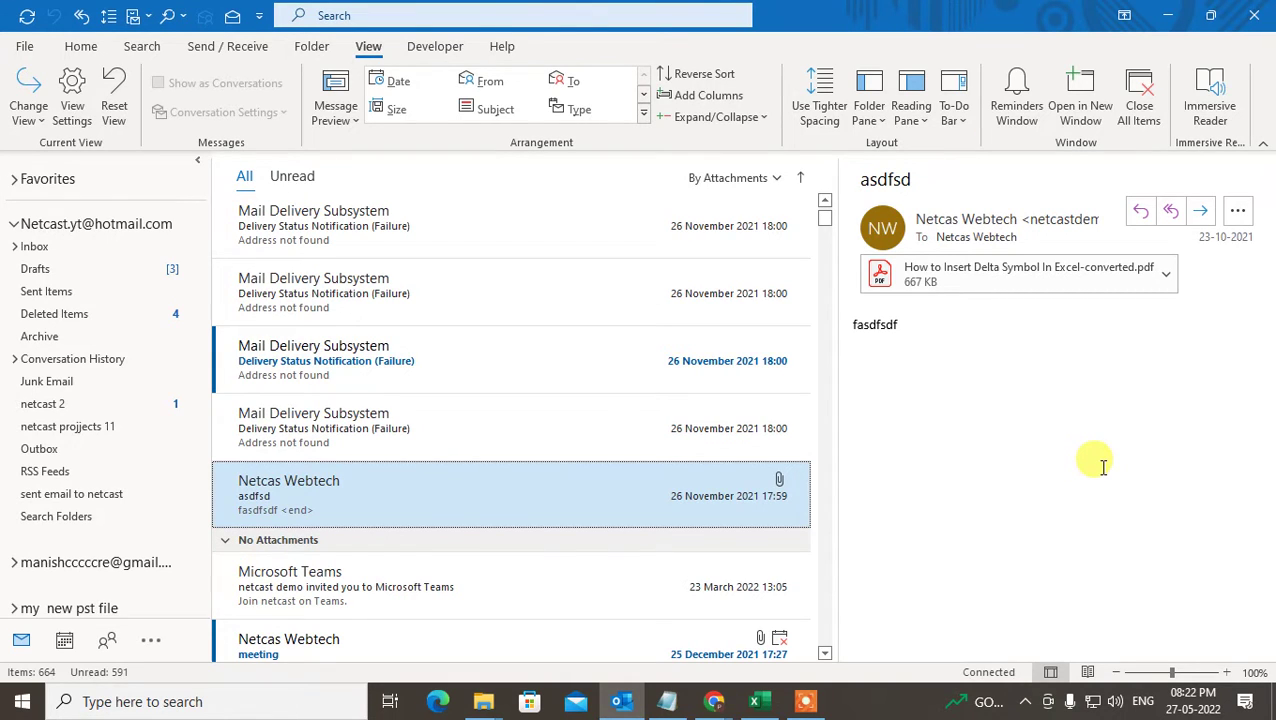
pyautogui.doubleClick(355, 494)
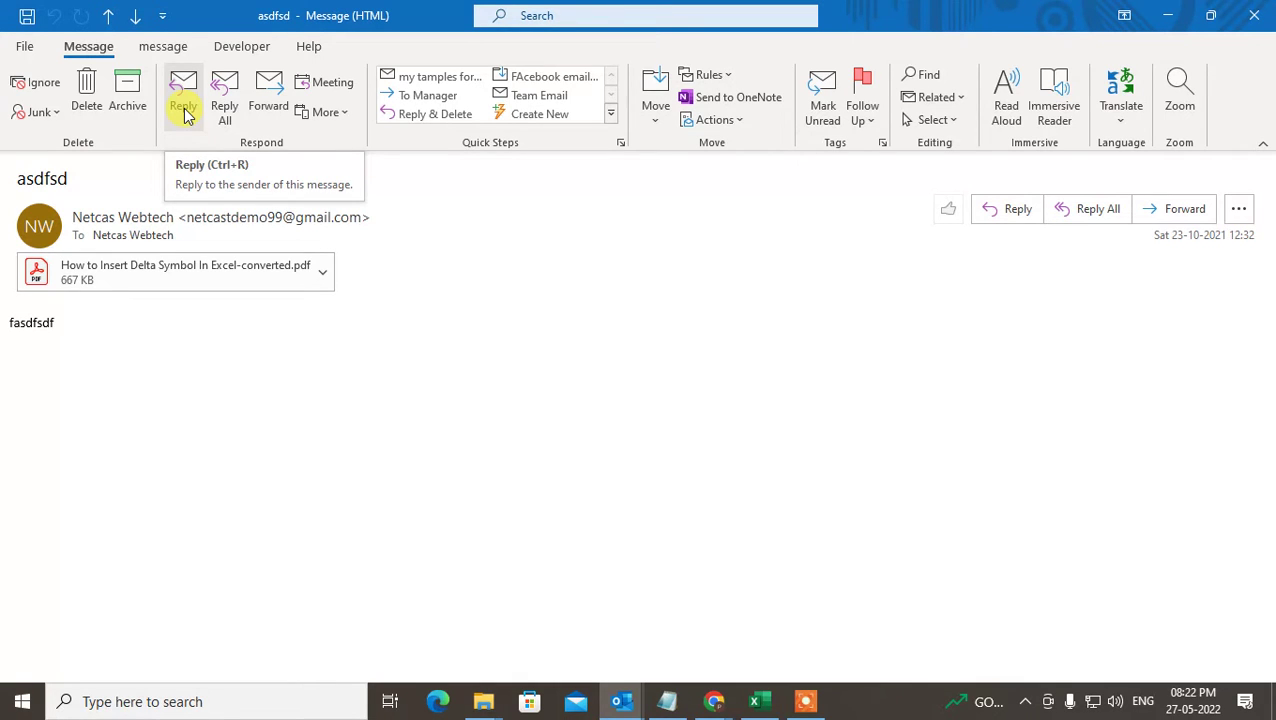
pyautogui.click(183, 113)
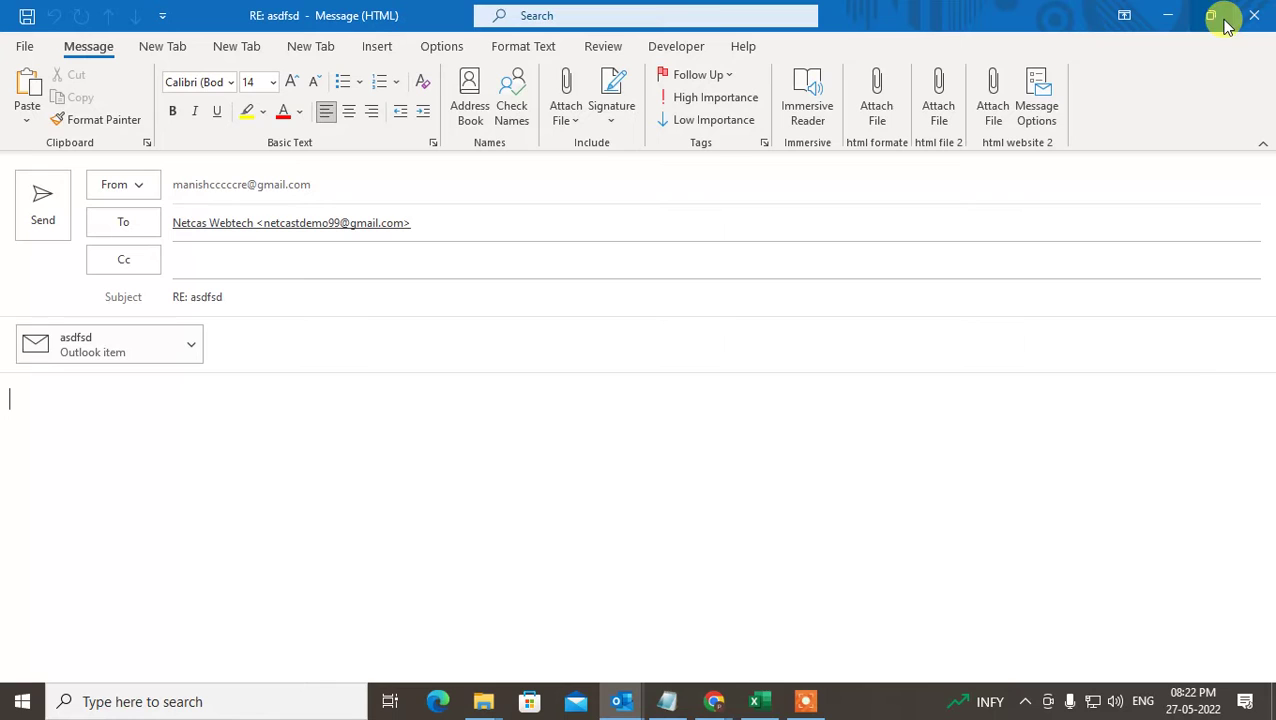
# Remove the attached original message from the reply, and close the reply without saving it
pyautogui.click(191, 344)
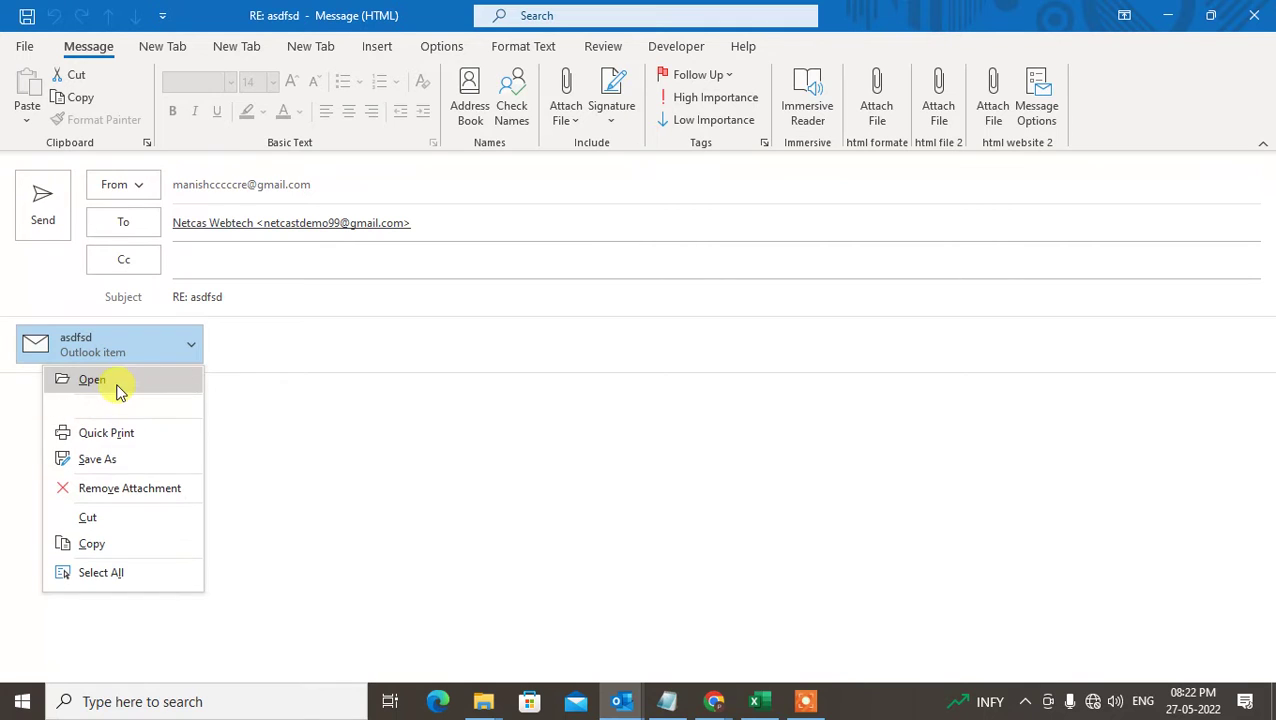
pyautogui.click(128, 488)
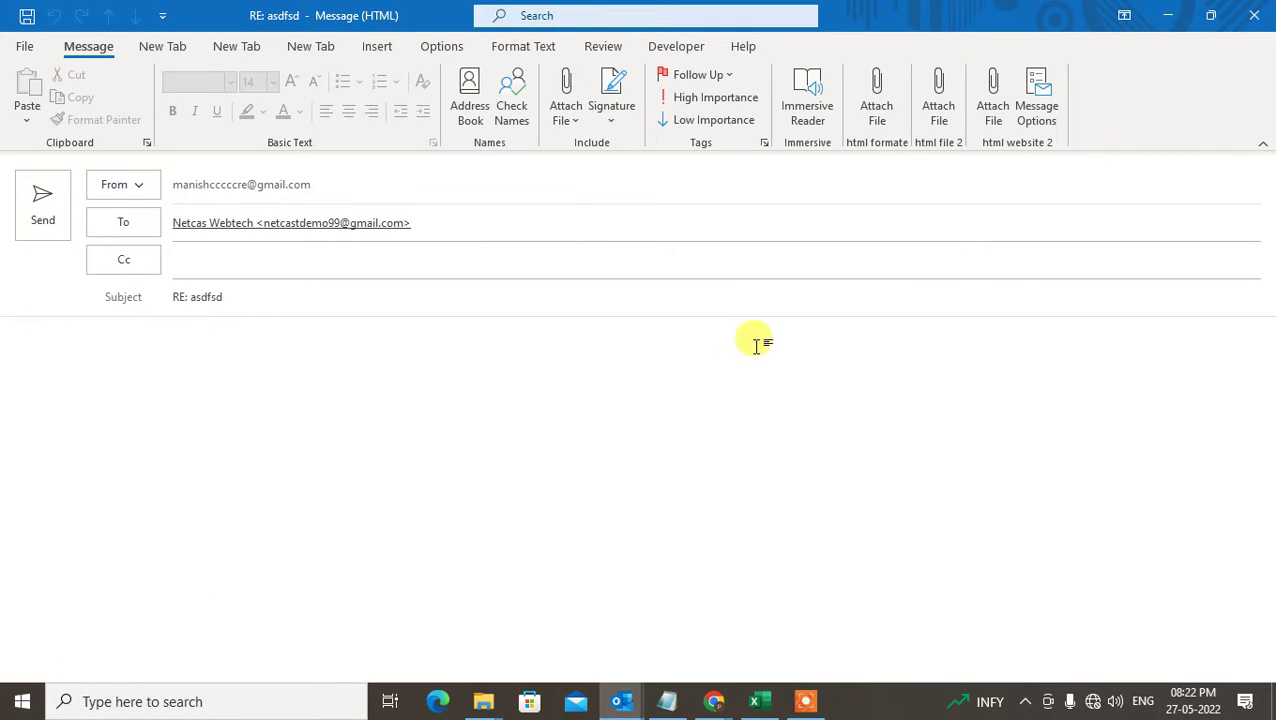
pyautogui.click(1212, 17)
pyautogui.moveTo(335, 47); pyautogui.dragTo(437, 47)
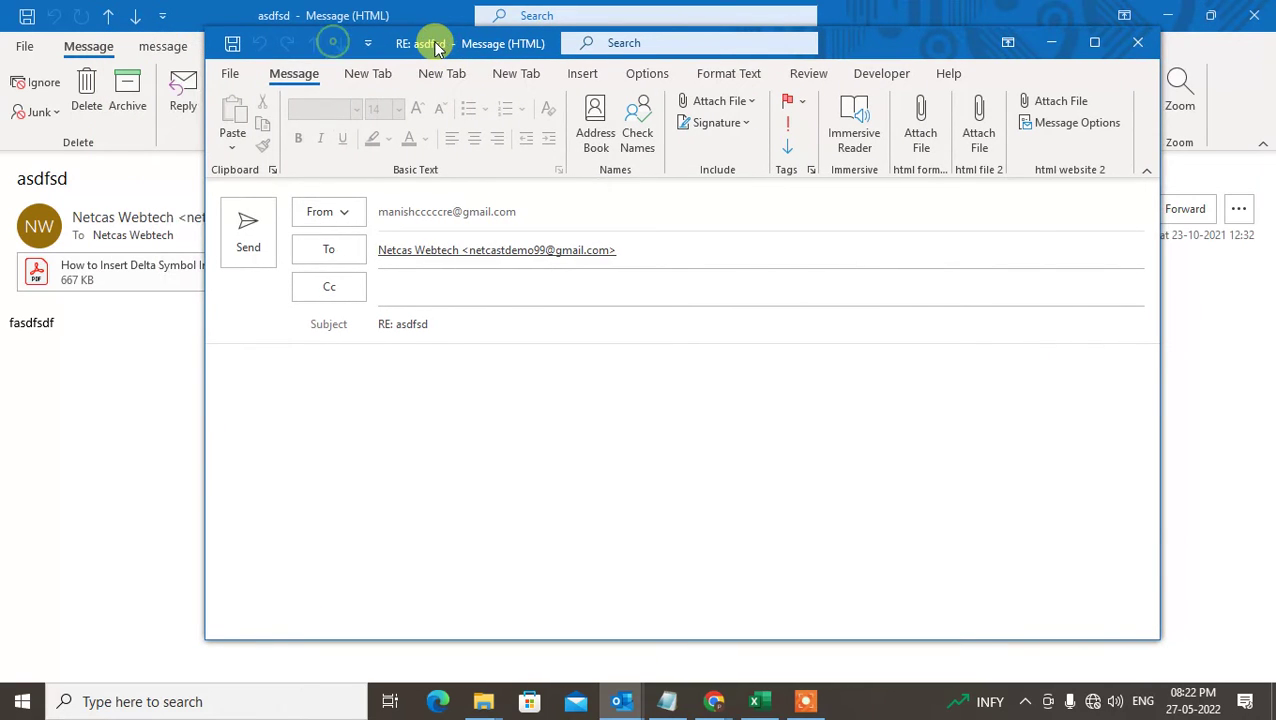
pyautogui.click(1139, 42)
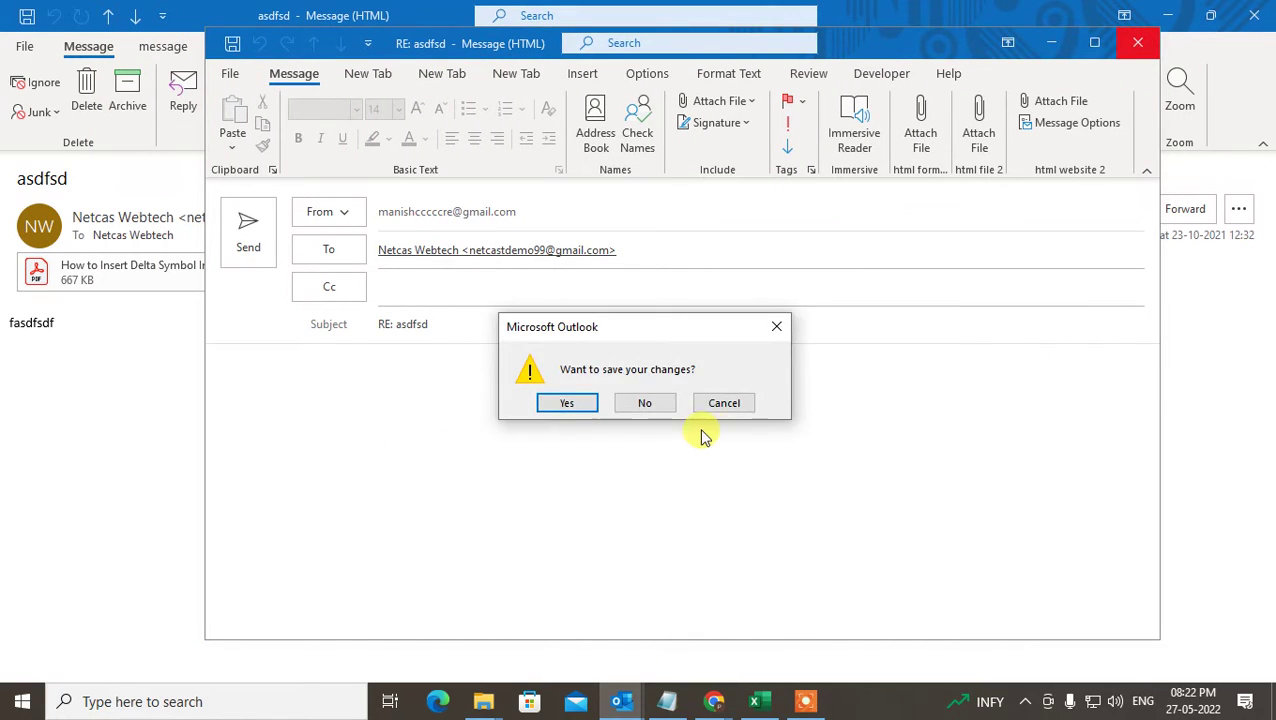
pyautogui.click(660, 404)
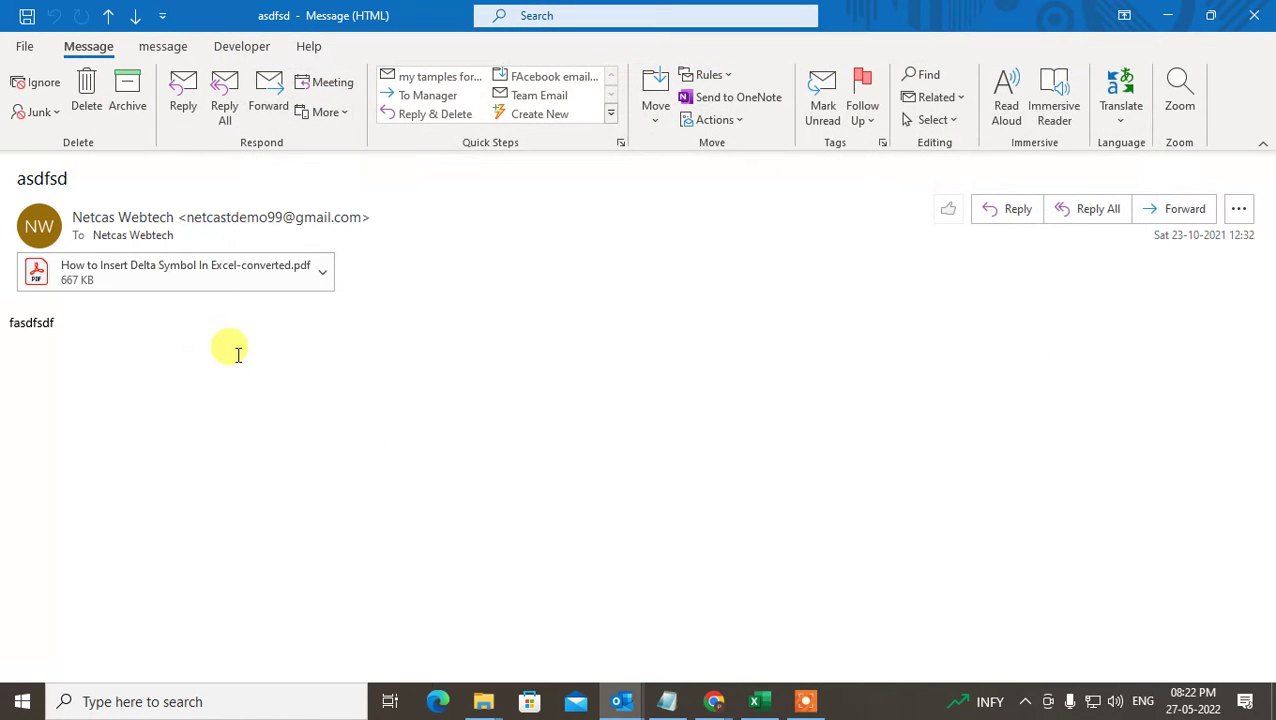
pyautogui.click(323, 276)
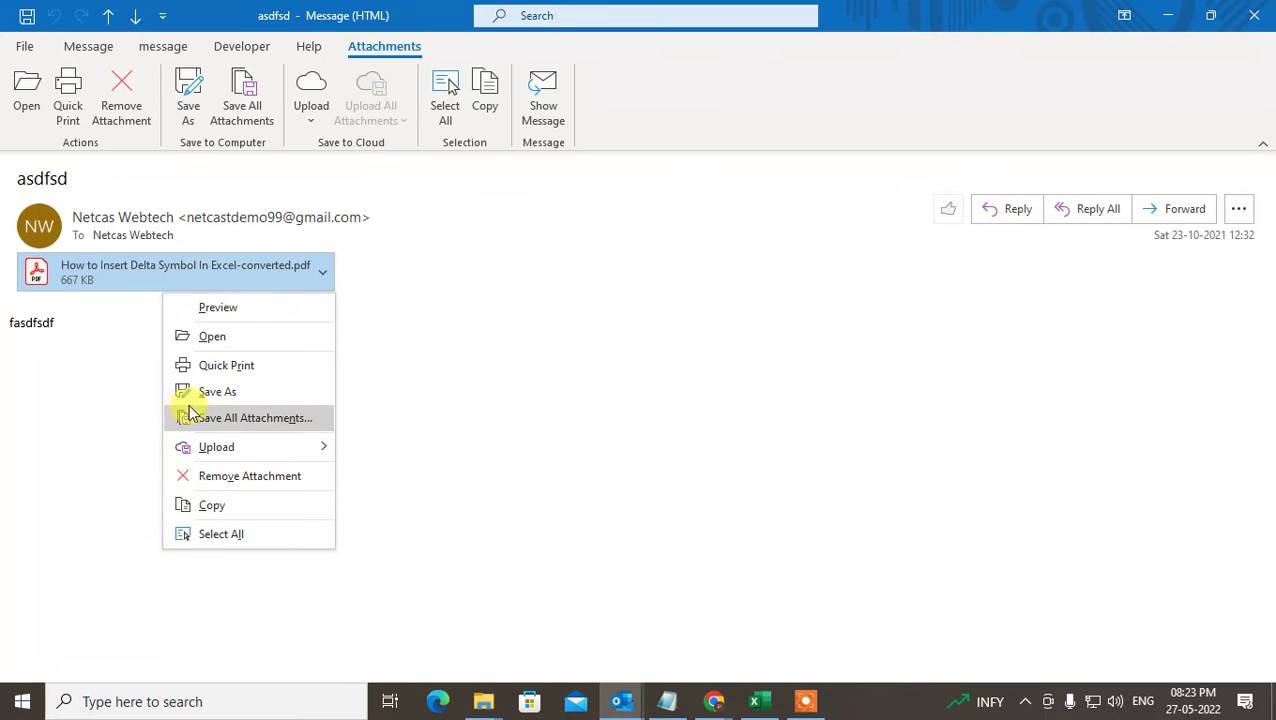
pyautogui.click(240, 423)
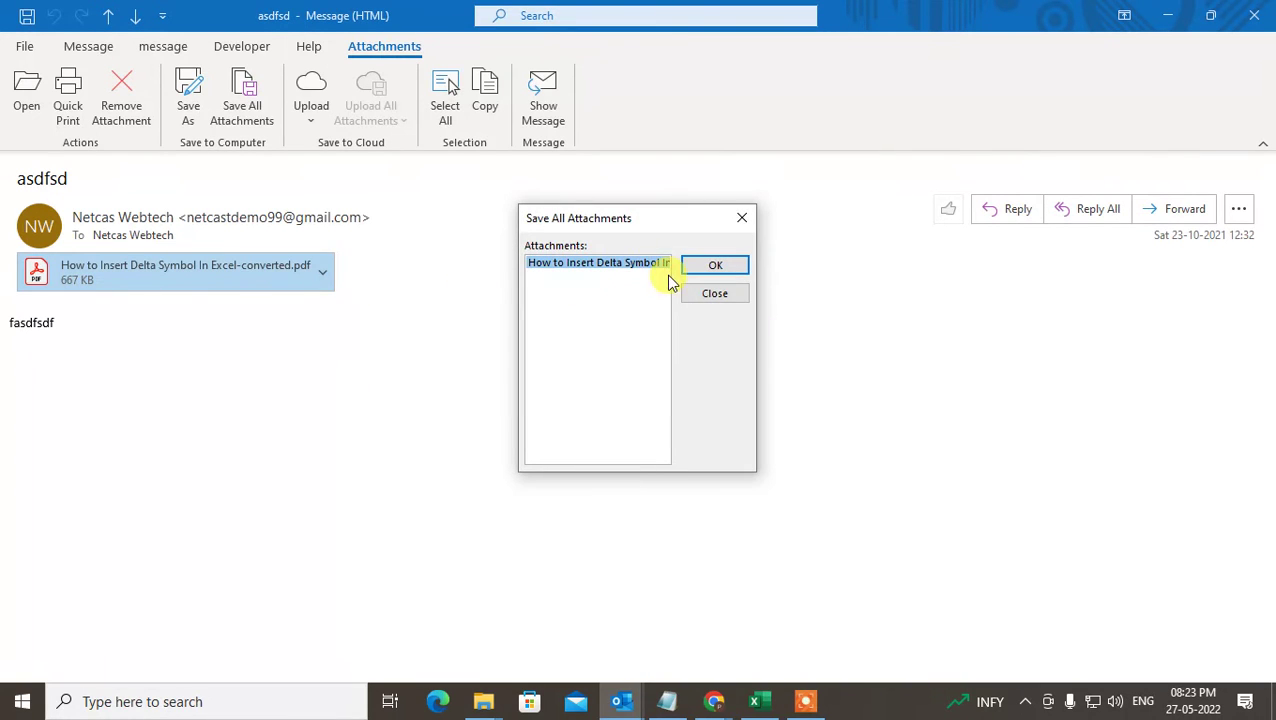
pyautogui.click(742, 218)
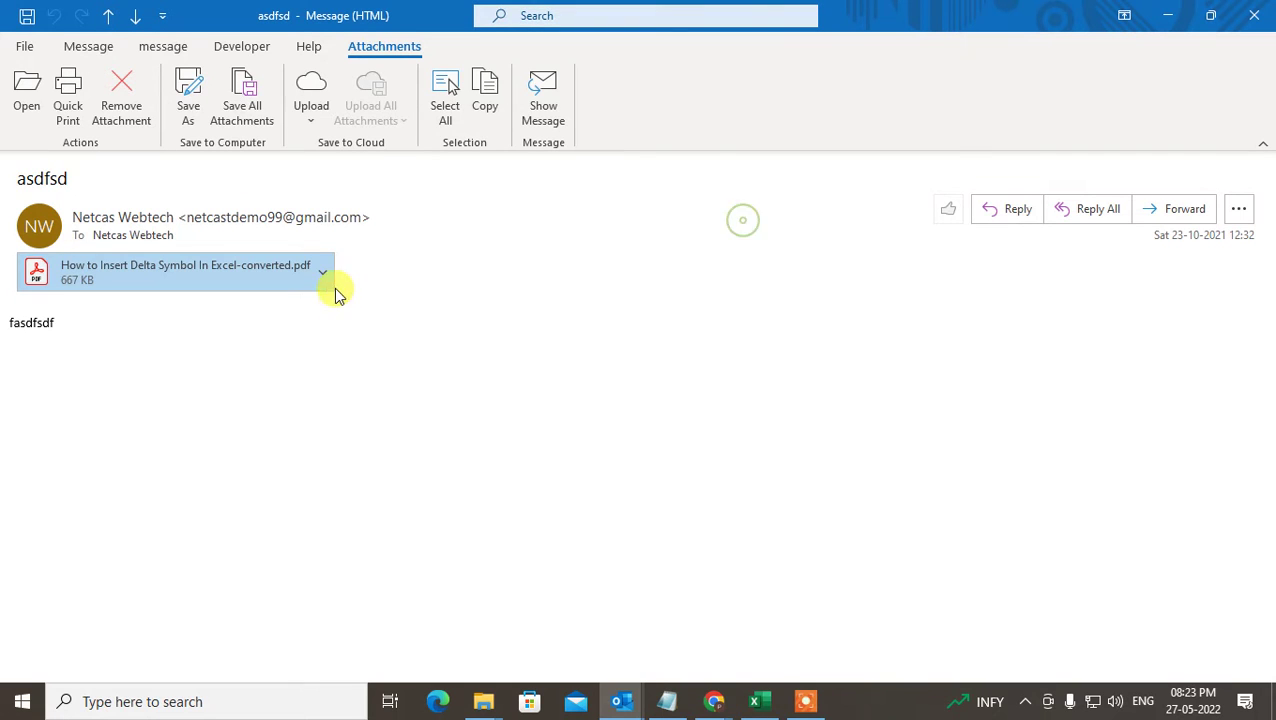
# Copy the "How to Insert Delta Symbol In Excel-converted.pdf" attachment of the open email
pyautogui.click(322, 272)
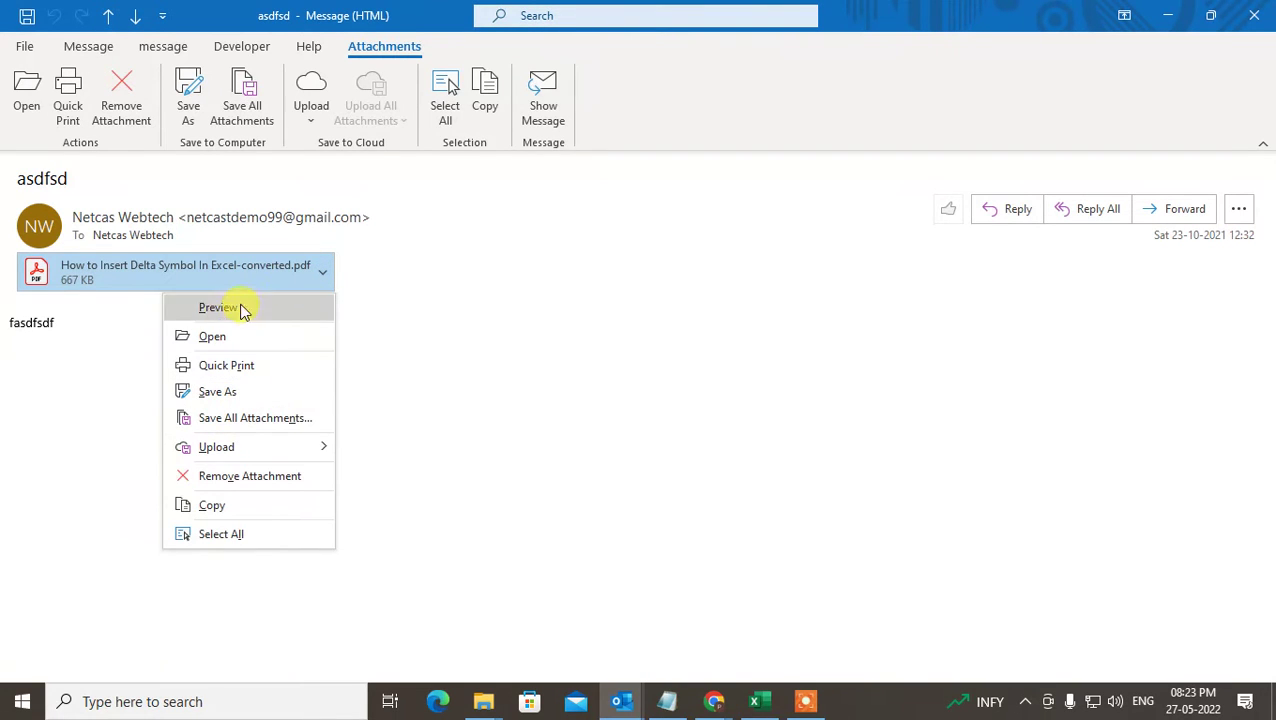
pyautogui.click(250, 536)
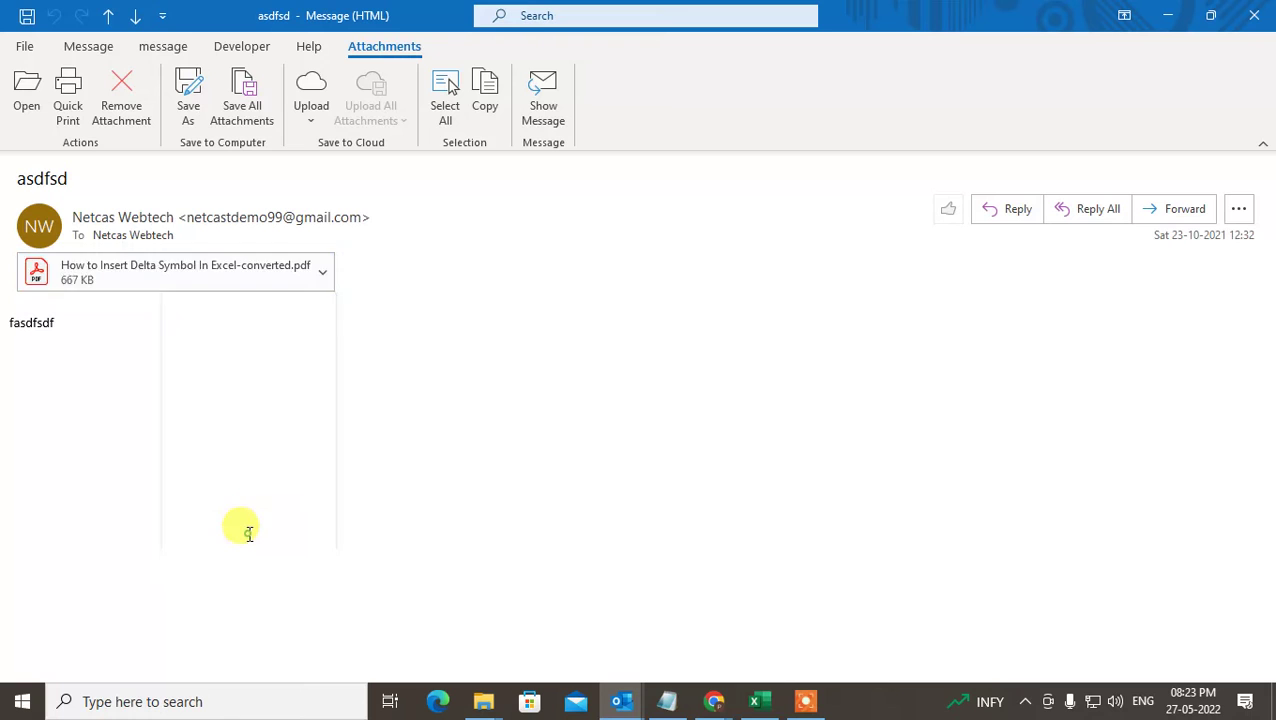
pyautogui.click(325, 272)
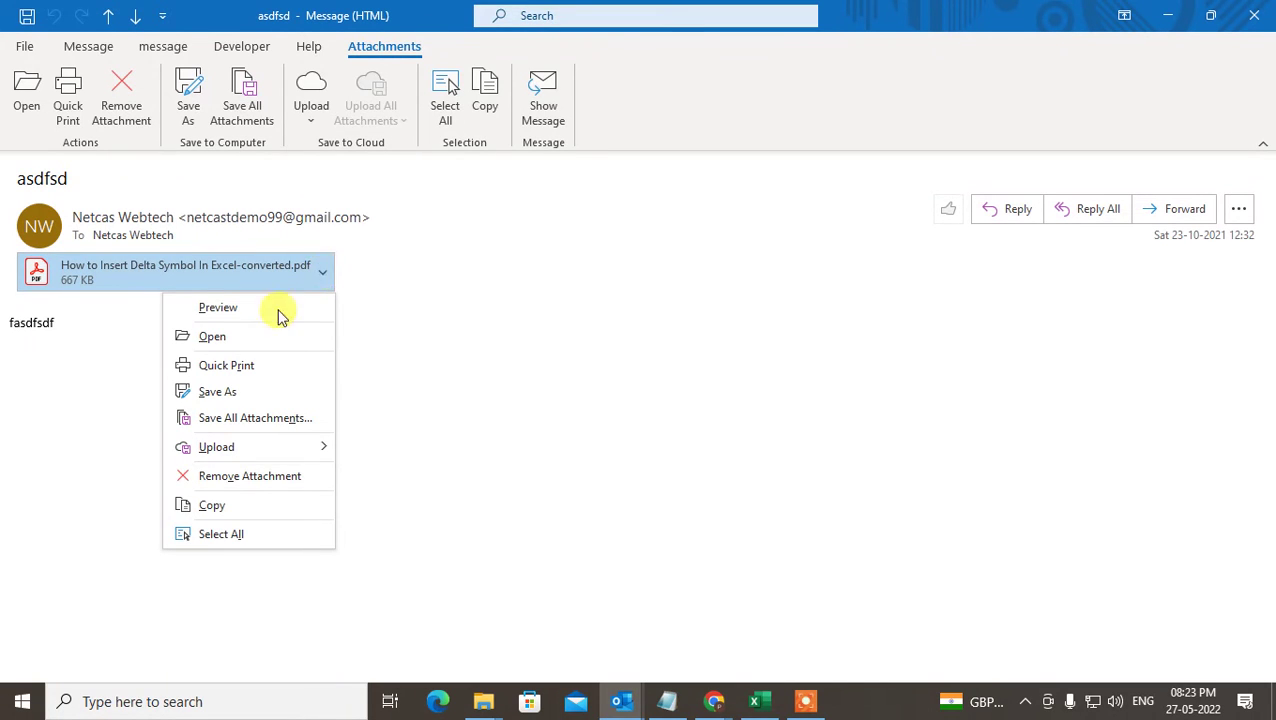
pyautogui.click(214, 506)
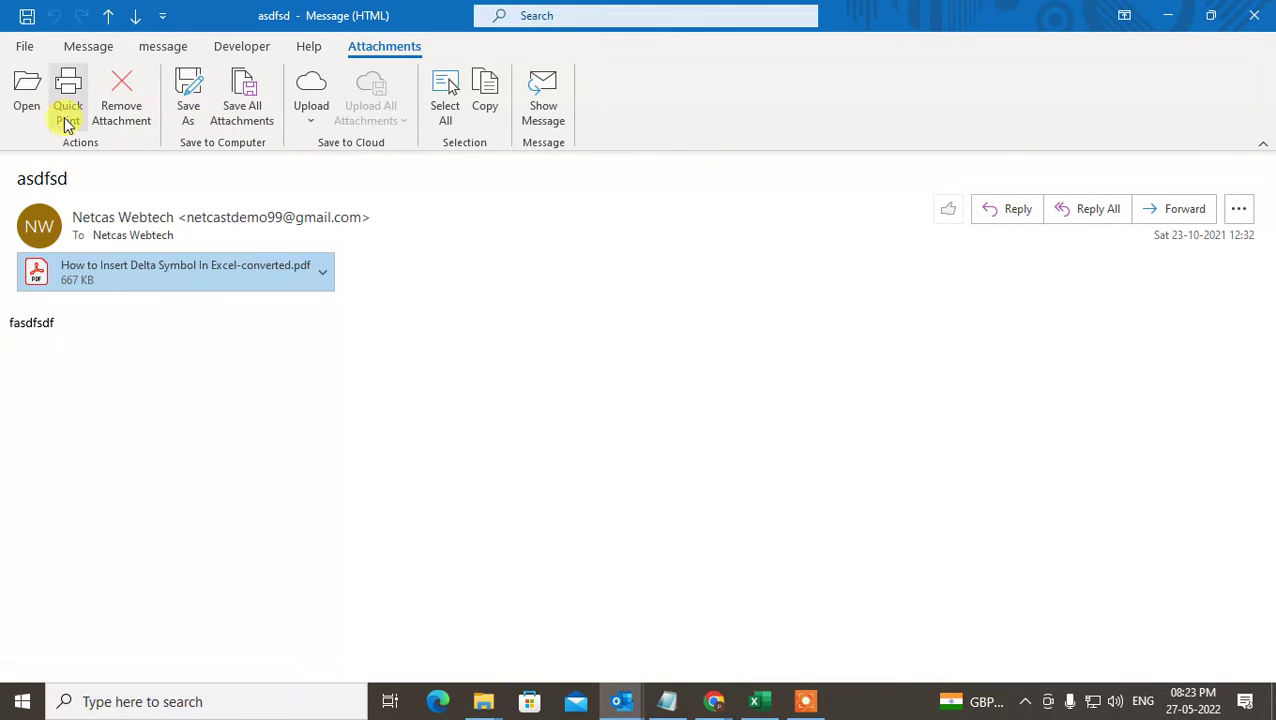
pyautogui.click(208, 313)
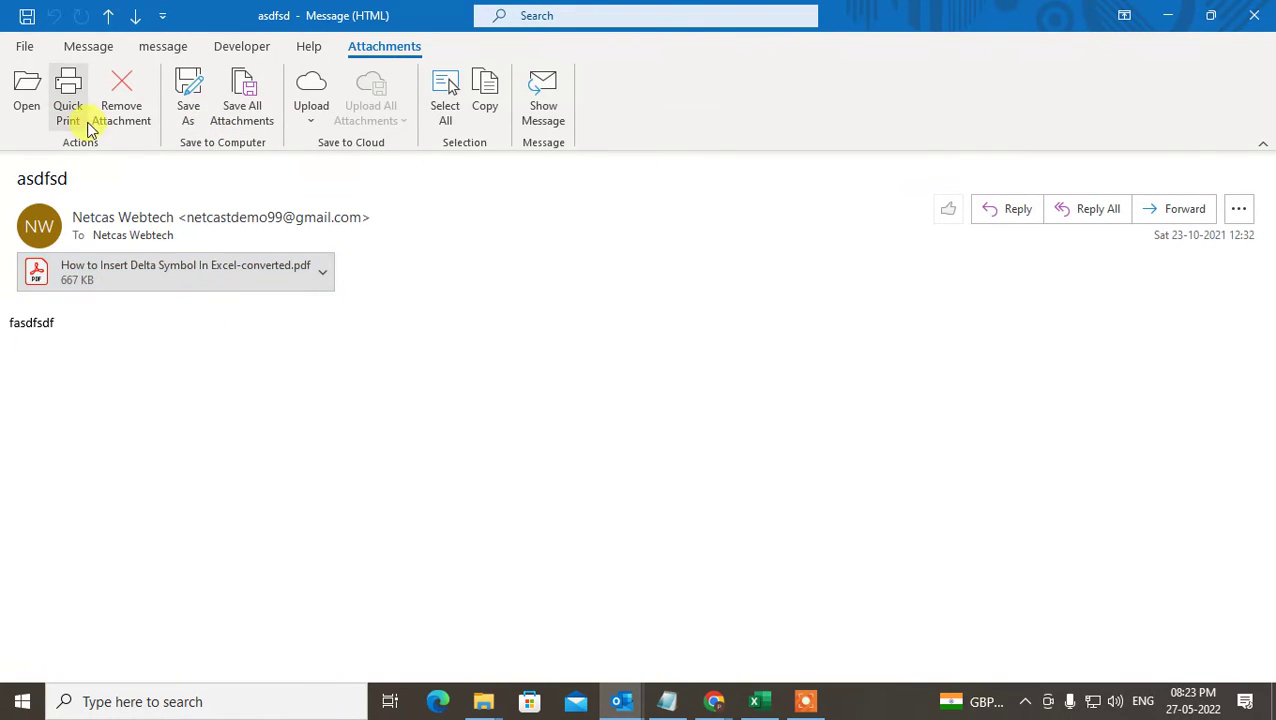
# Start a reply to the email and replace its attached original message with the copied PDF attachment
pyautogui.click(88, 46)
pyautogui.click(180, 112)
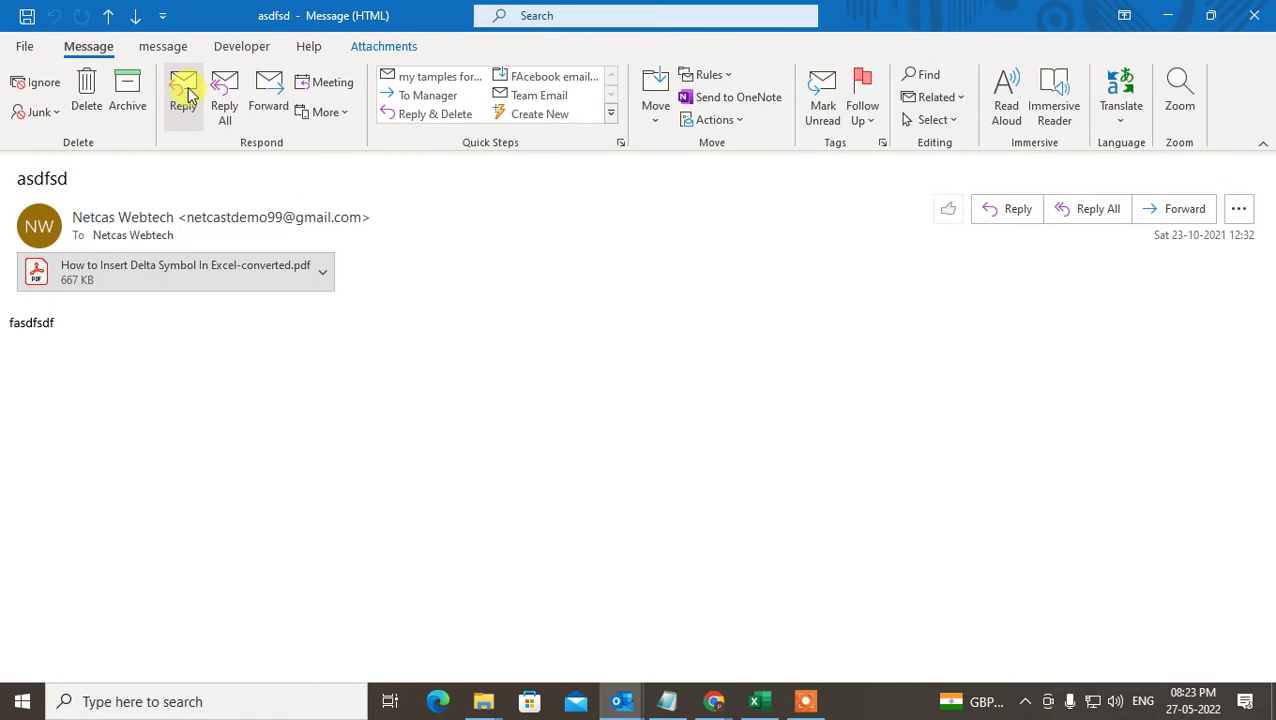
pyautogui.click(396, 370)
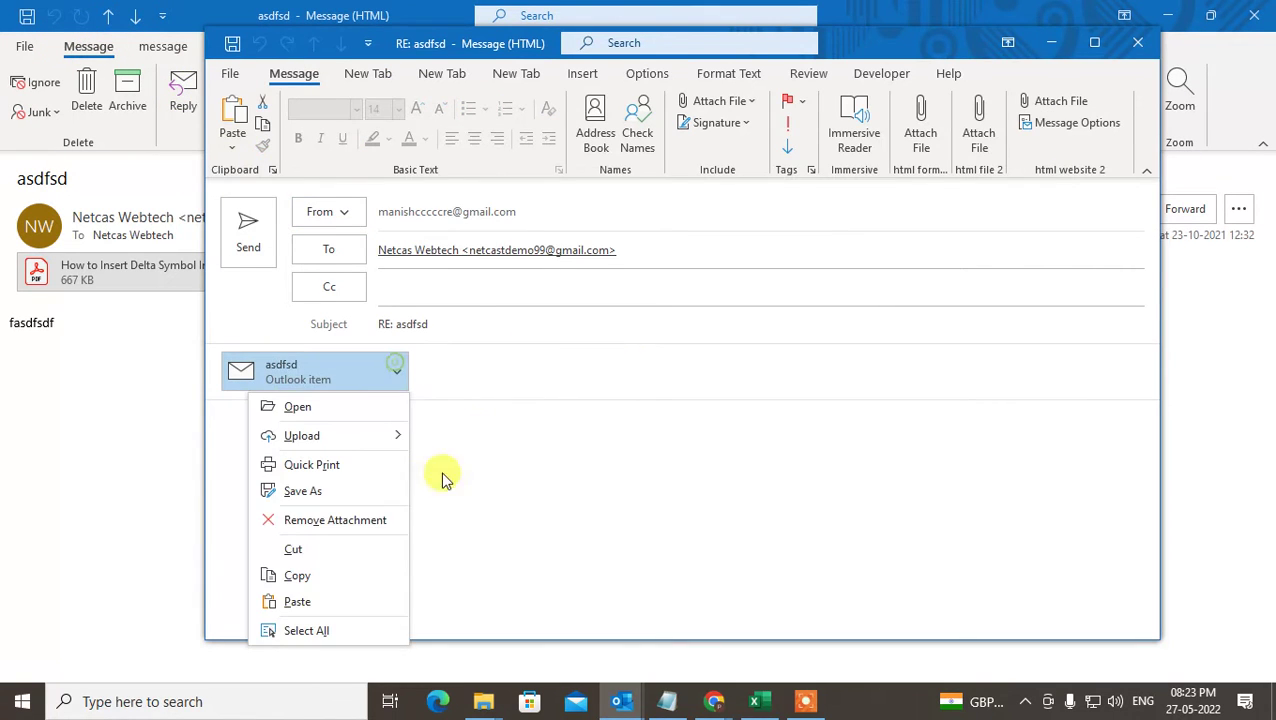
pyautogui.click(358, 520)
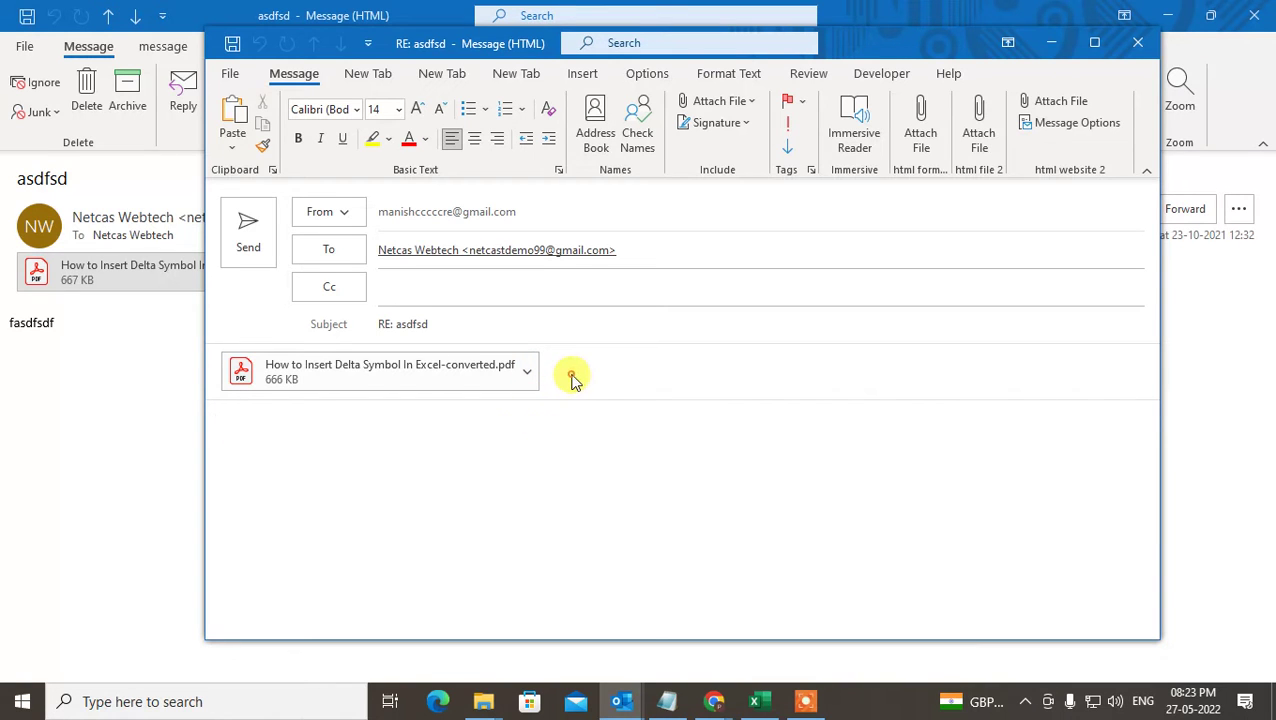
pyautogui.rightClick(405, 433)
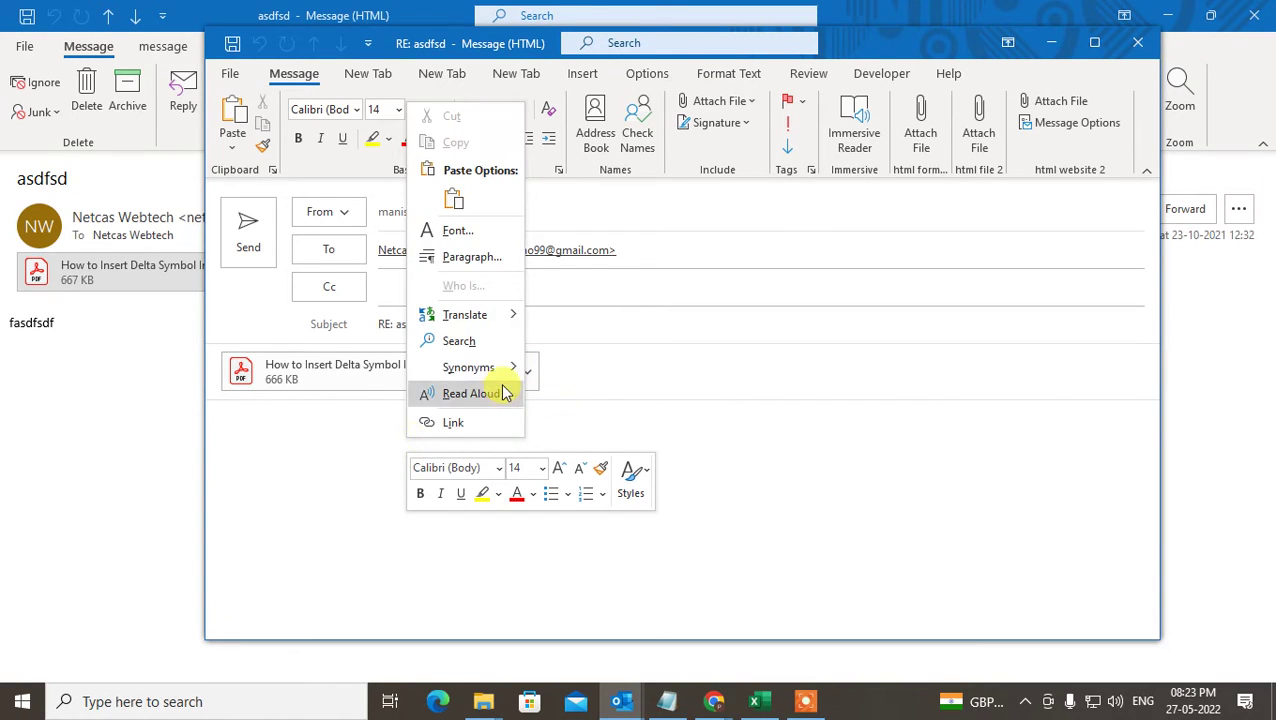
pyautogui.click(454, 199)
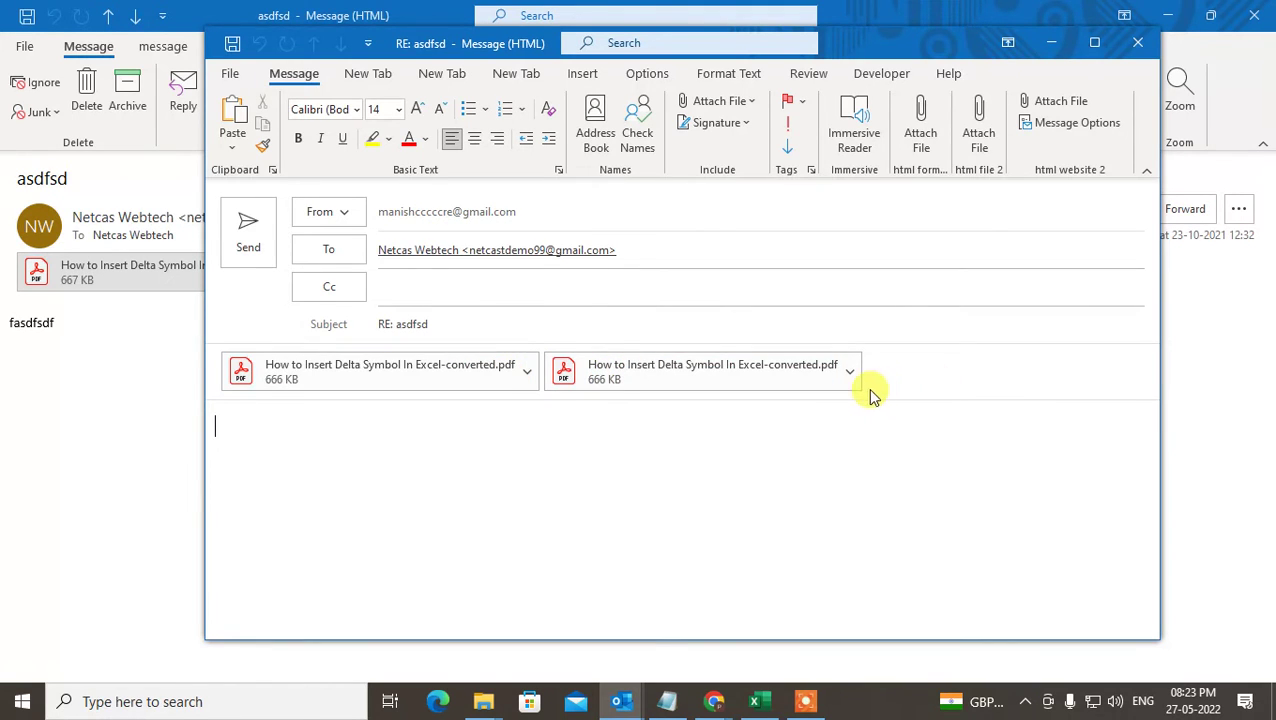
# Enter the sample text "Dasfasdfa dsf asdf asdf asdf asdf" in the reply body, and close the reply without saving
pyautogui.write('dasfasdf')
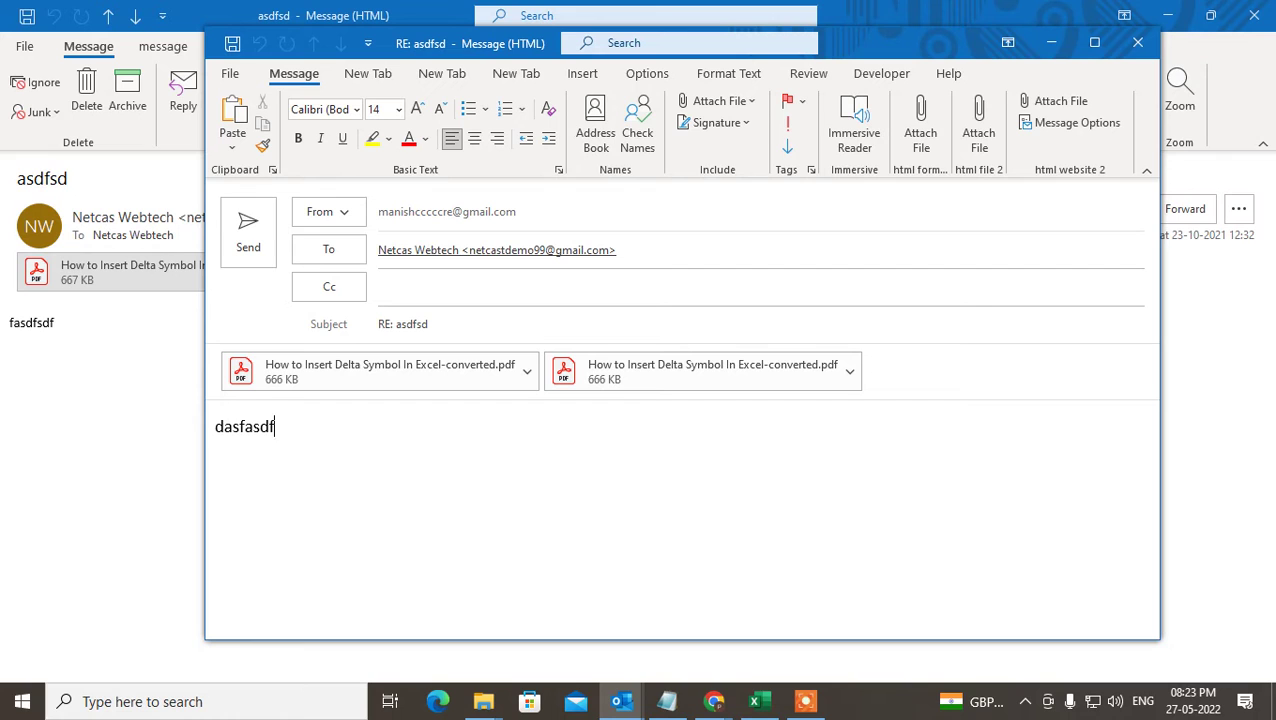
pyautogui.write('a dsf asdf asdf asdf as')
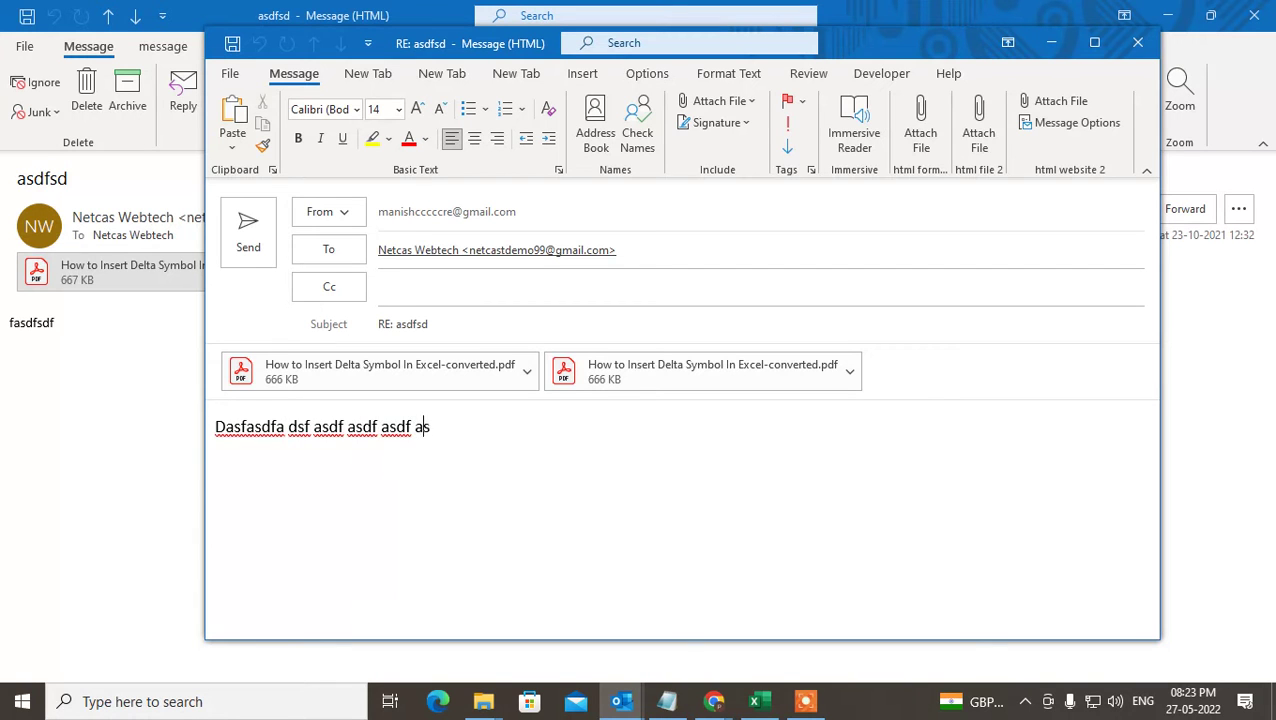
pyautogui.write('df')
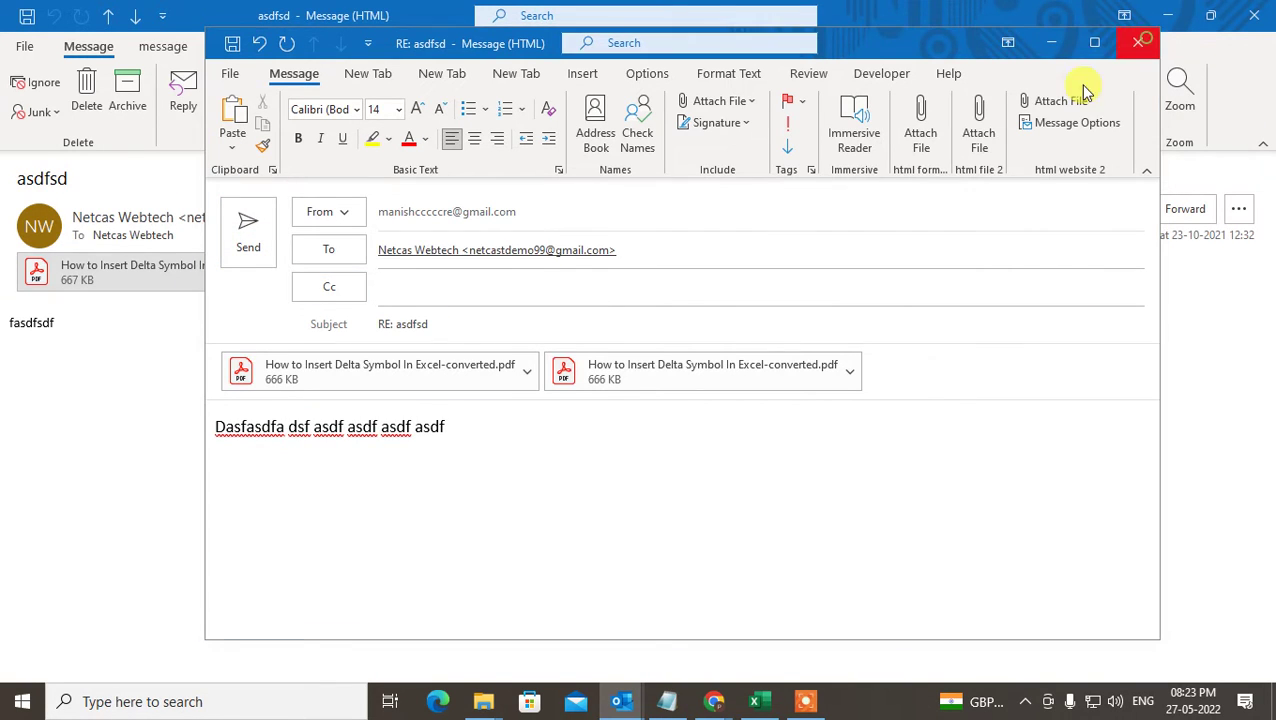
pyautogui.click(1138, 42)
pyautogui.click(651, 401)
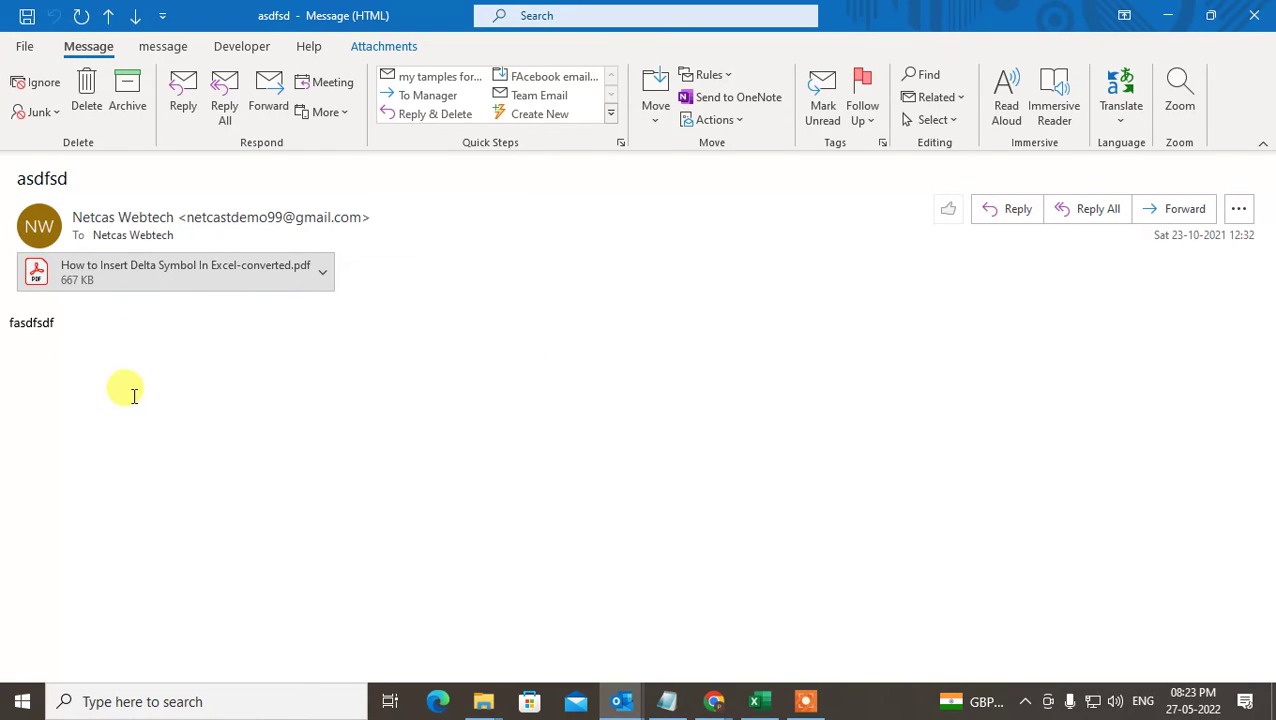
# Start another reply and open its attached original message to examine the email text and the PDF attachment inside
pyautogui.click(183, 100)
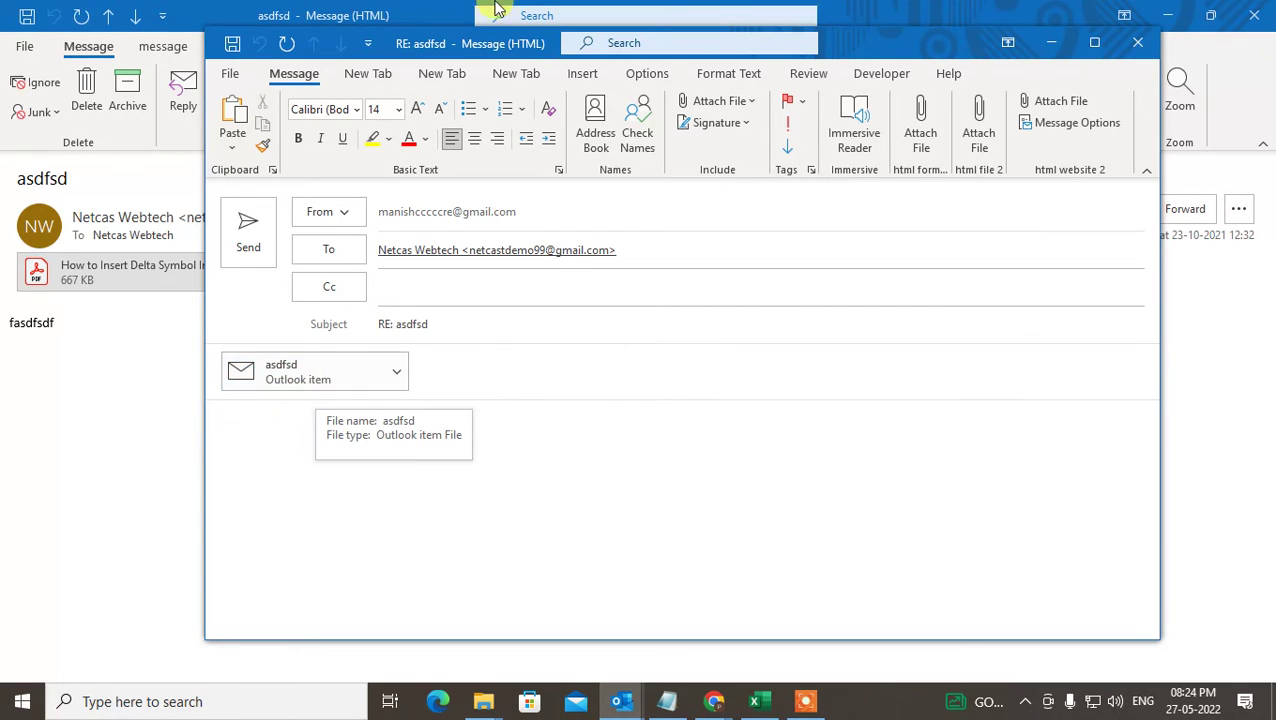
pyautogui.click(297, 362)
pyautogui.doubleClick(297, 375)
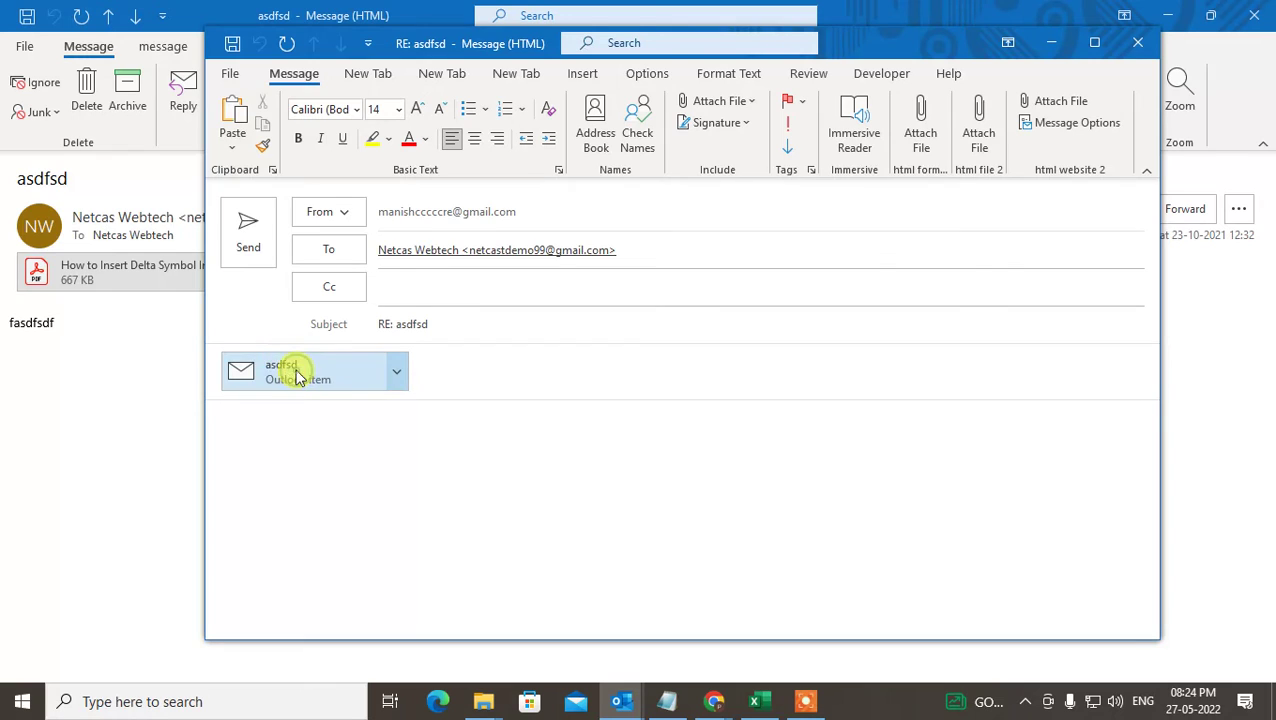
pyautogui.moveTo(521, 72); pyautogui.dragTo(651, 72)
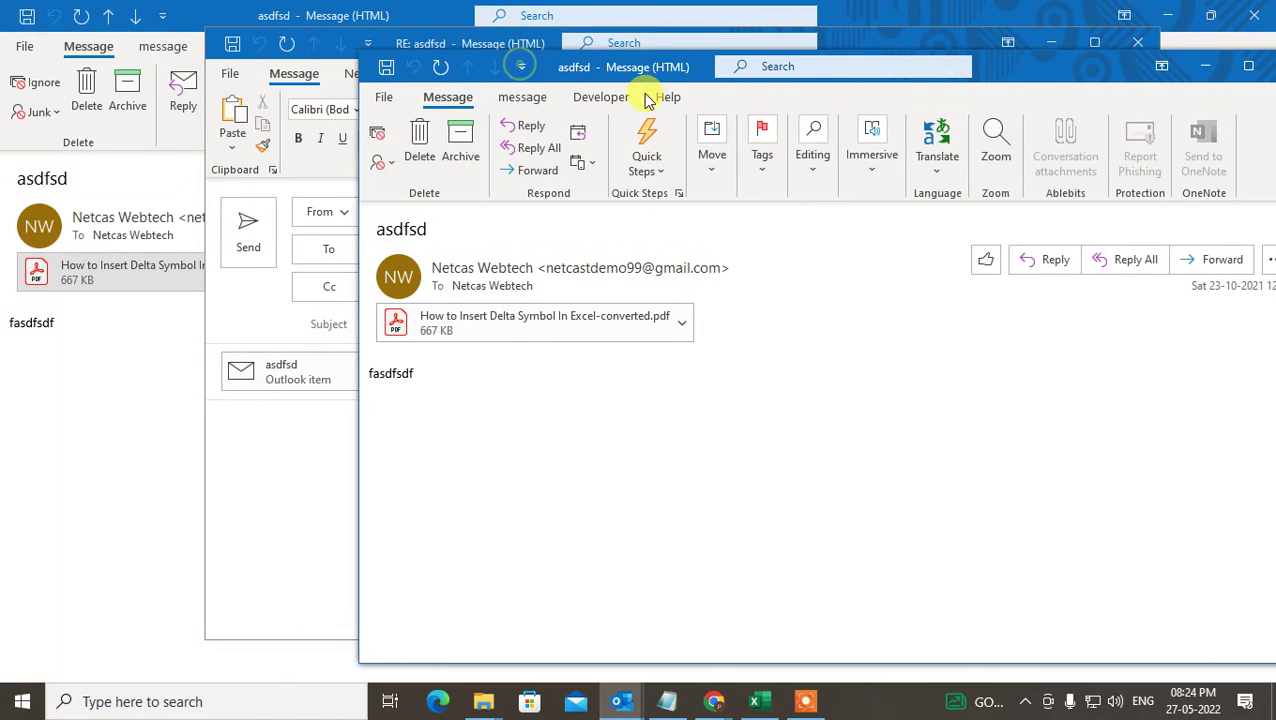
pyautogui.doubleClick(384, 378)
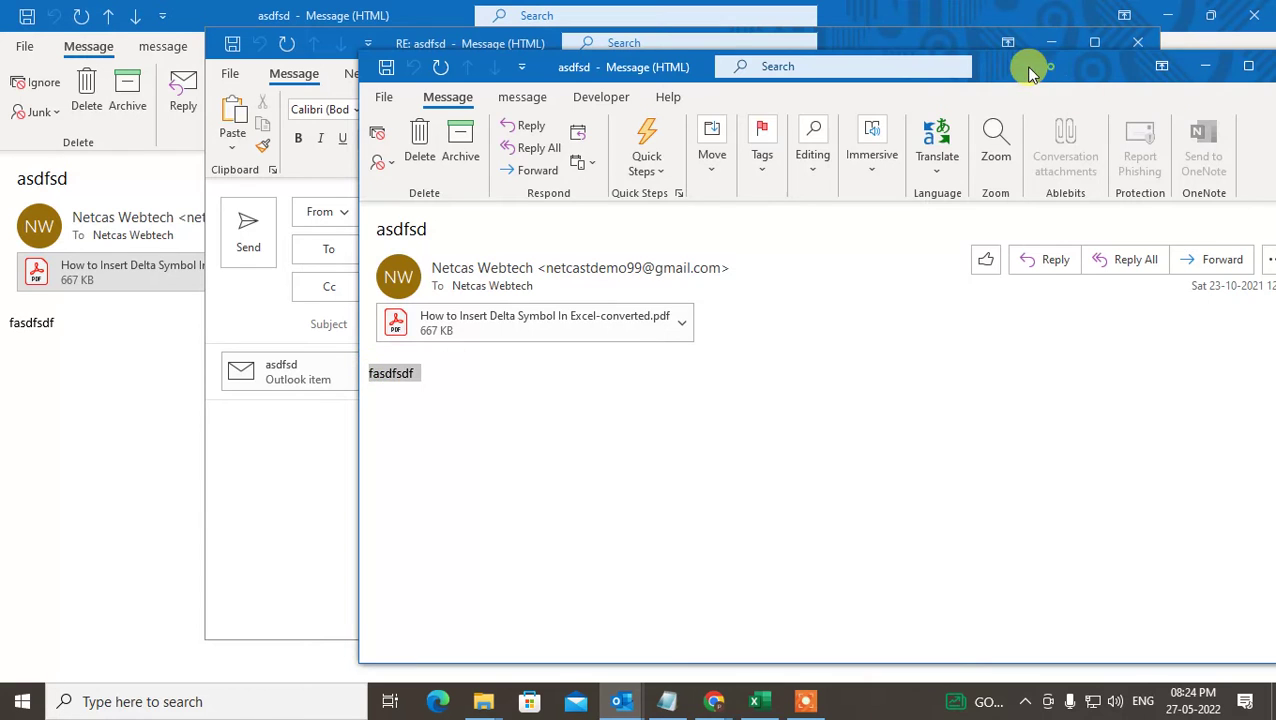
pyautogui.moveTo(1028, 63); pyautogui.dragTo(803, 54)
pyautogui.click(1066, 56)
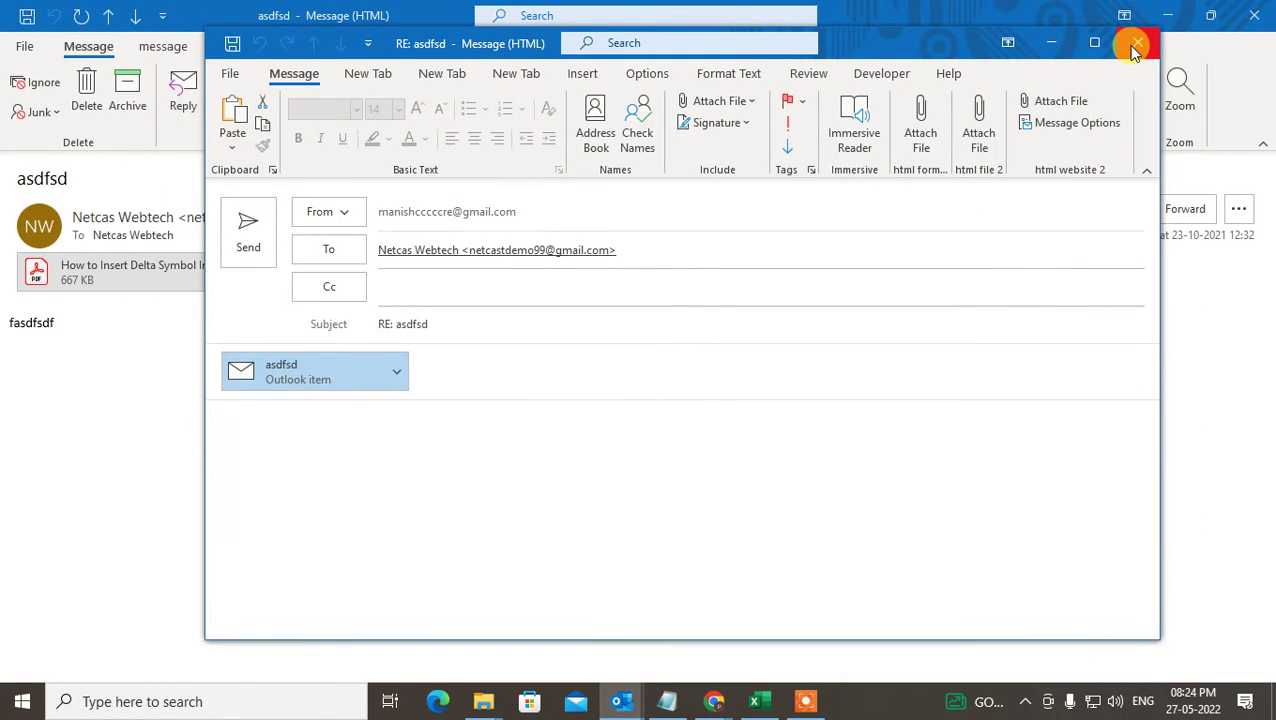
# Discard the reply draft without saving and close the original email
pyautogui.click(1136, 43)
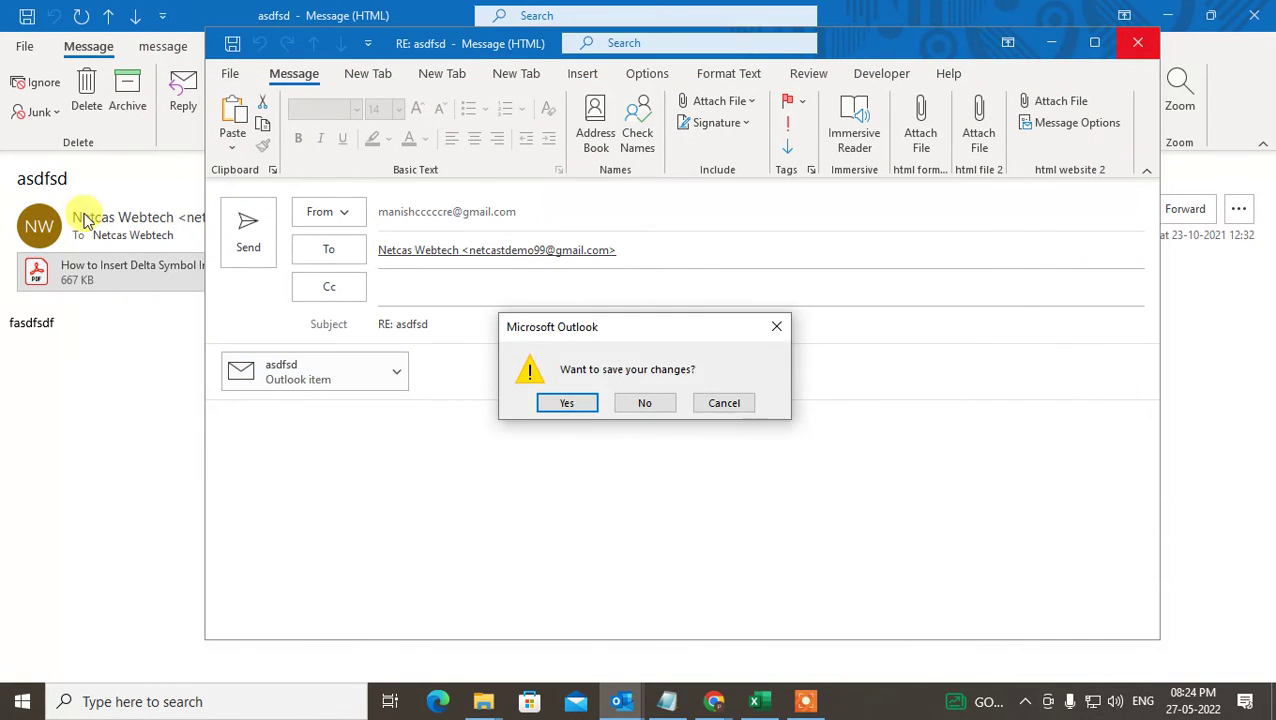
pyautogui.click(640, 404)
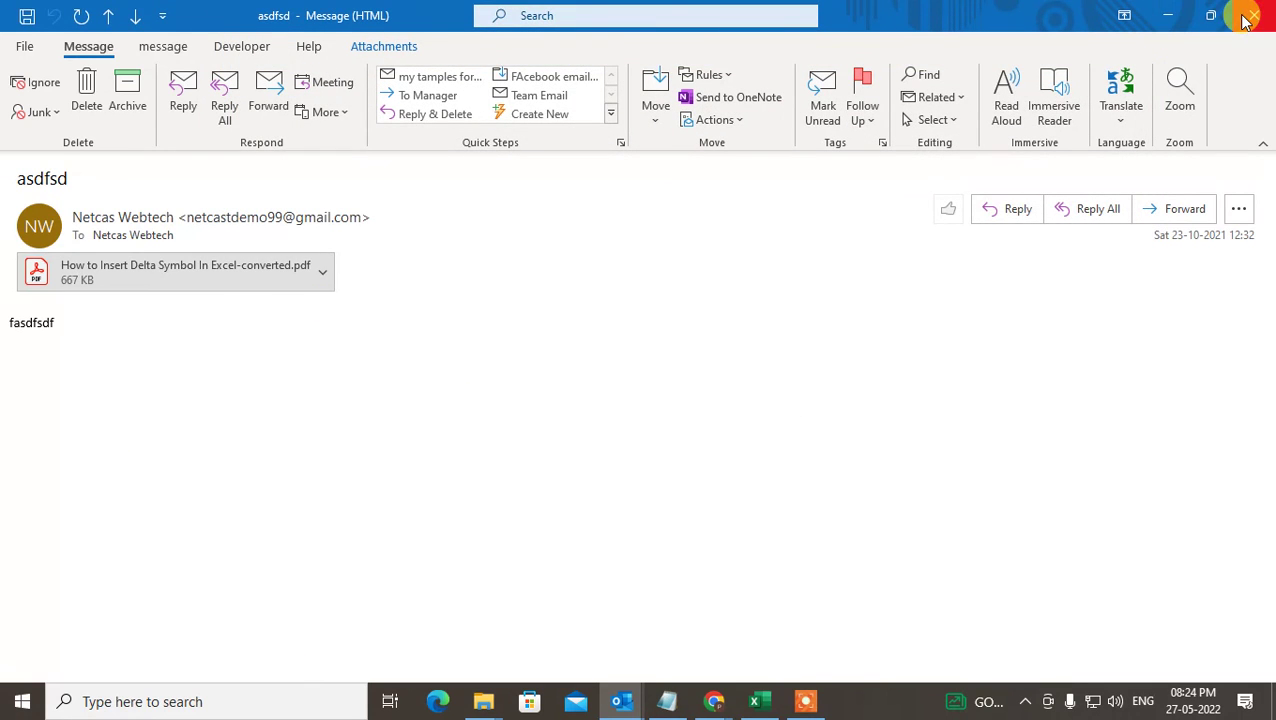
pyautogui.click(1243, 16)
# Open the Outlook options at the Mail settings for creating and receiving messages
pyautogui.click(24, 46)
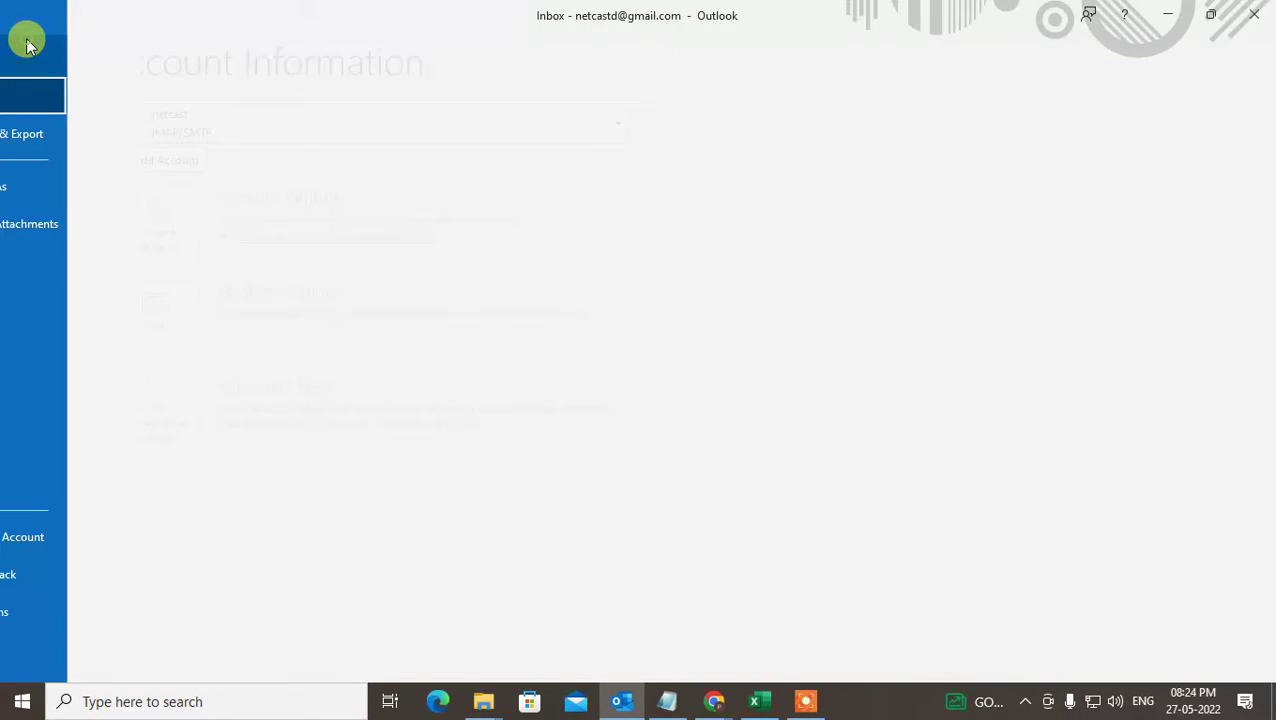
pyautogui.click(59, 612)
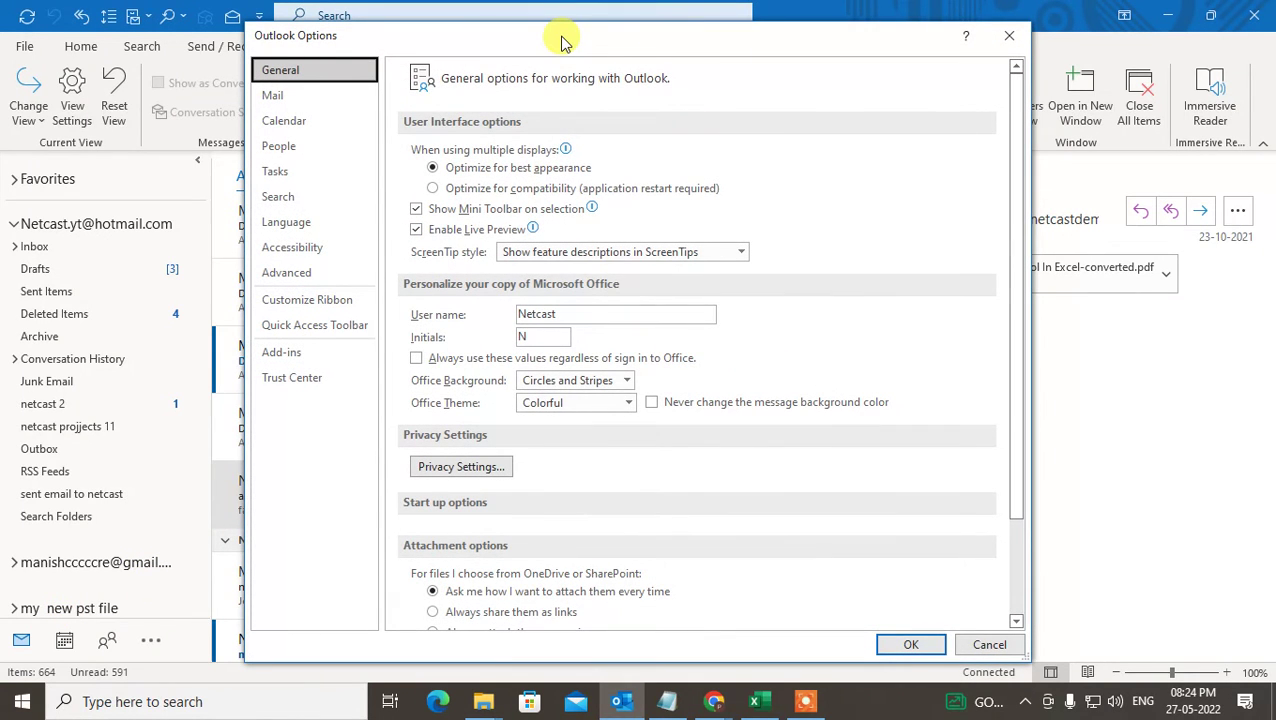
pyautogui.click(276, 100)
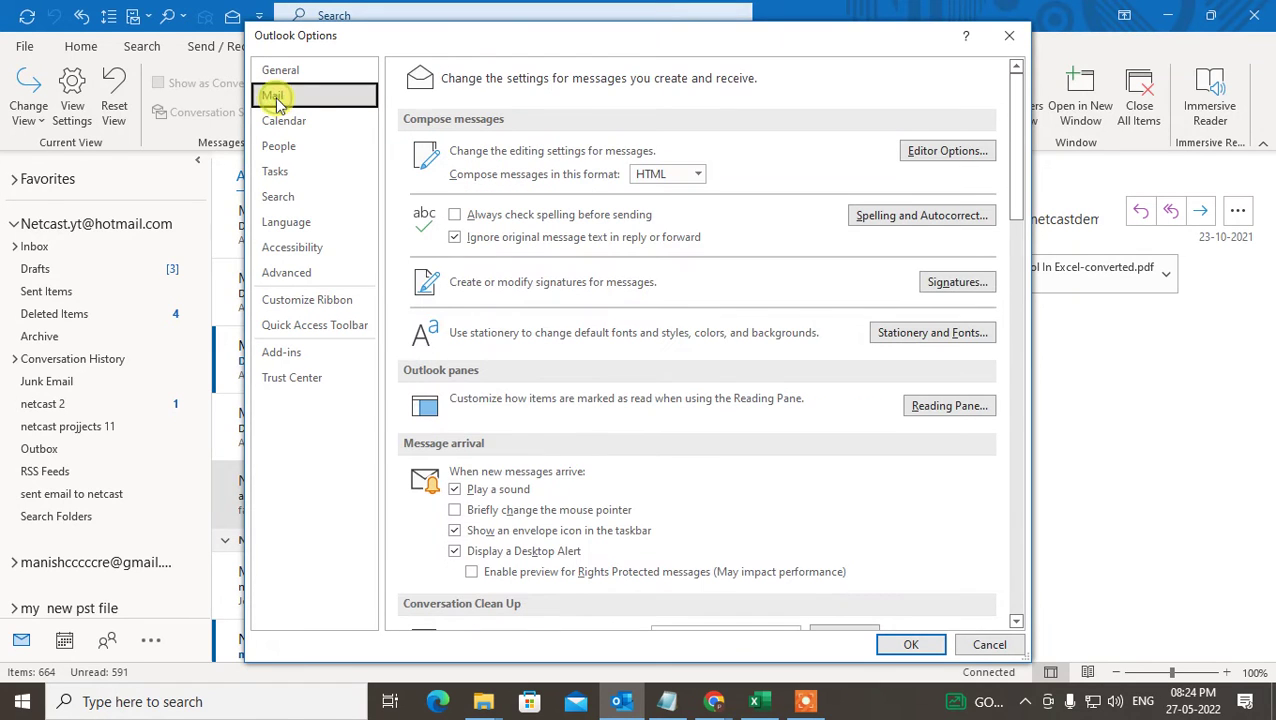
# In the replies and forwards settings, set replying to a message to "Include original message text"
pyautogui.scroll(-8, 770, 290)
pyautogui.scroll(-3, 763, 305)
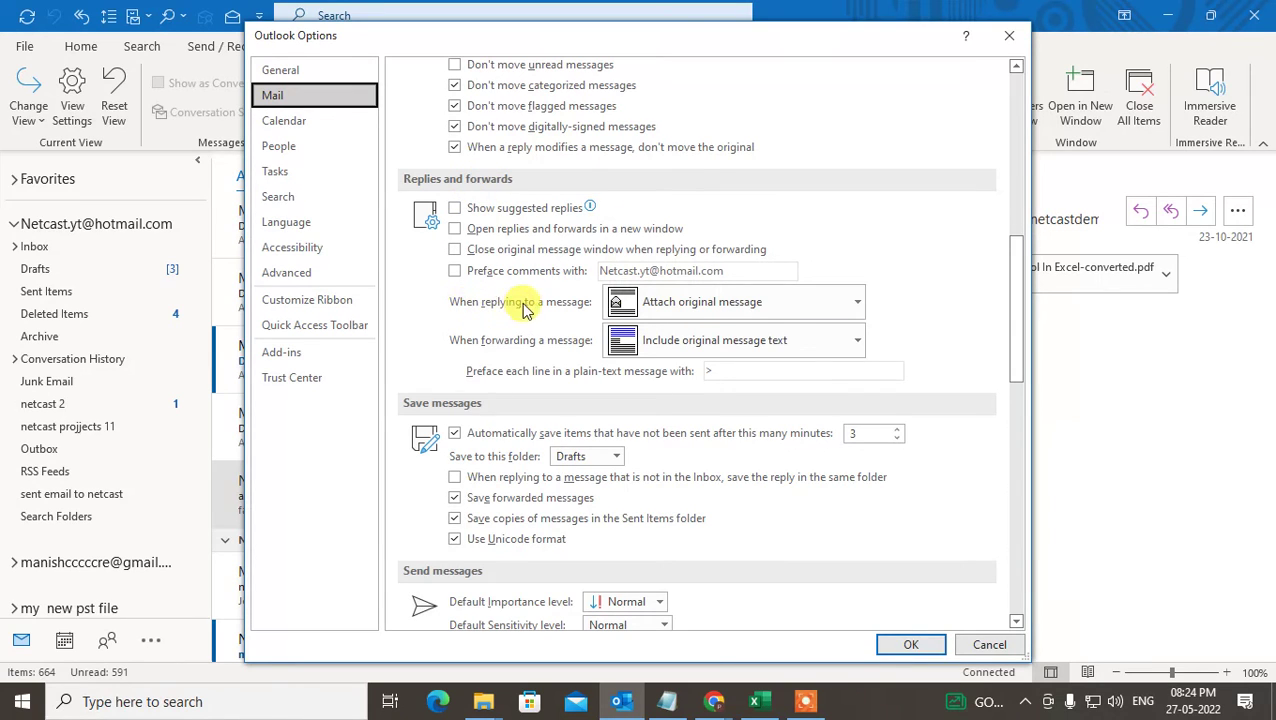
pyautogui.click(857, 301)
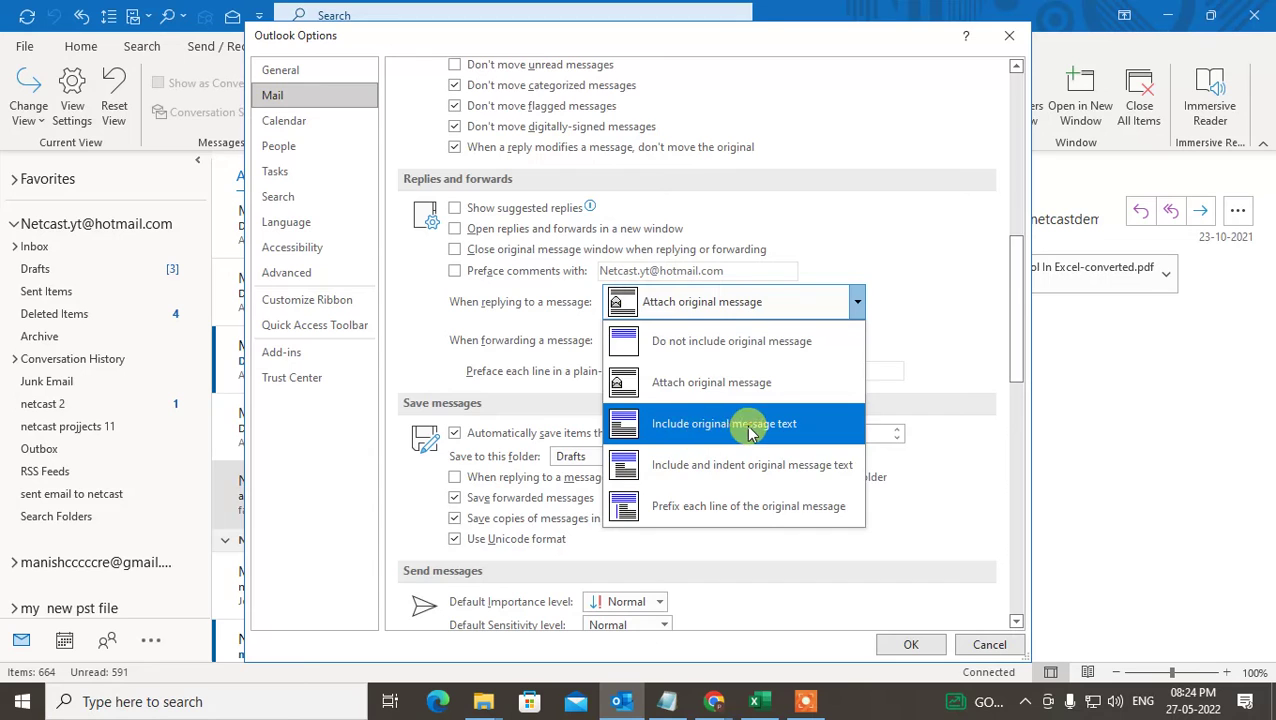
pyautogui.click(693, 438)
# Set replying to a message to "Attach original message" and apply the Outlook options
pyautogui.click(860, 297)
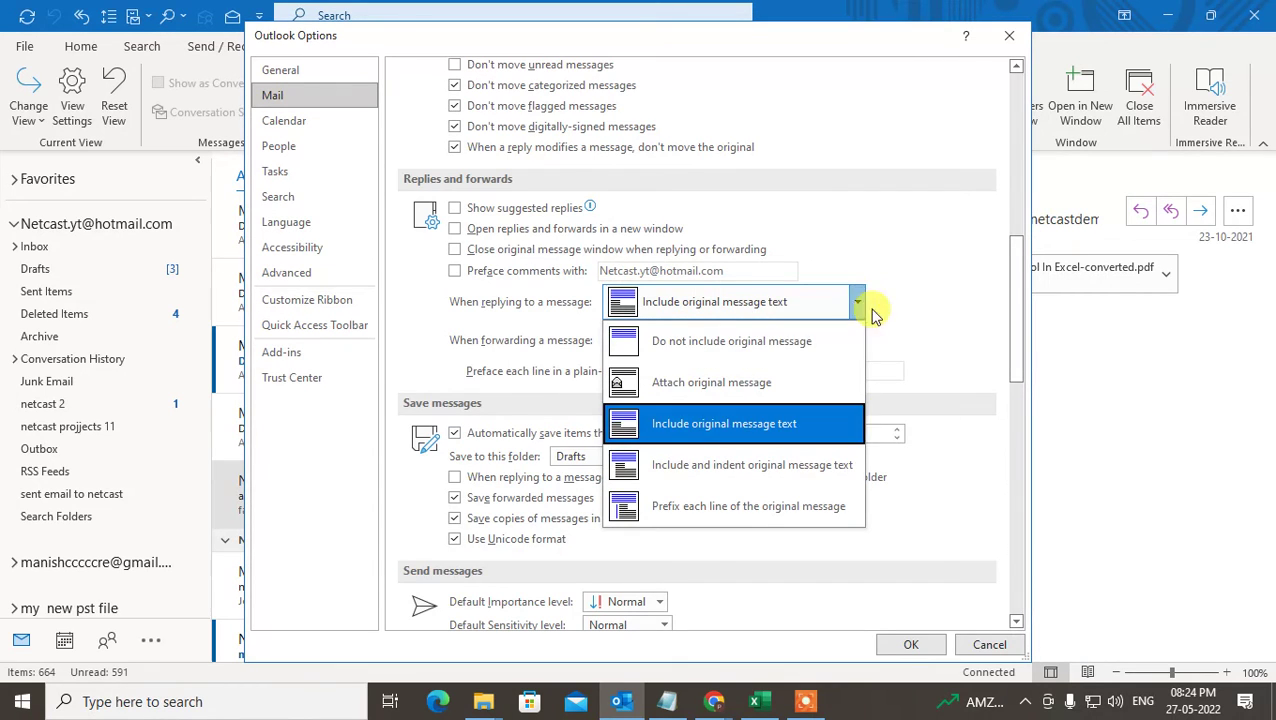
pyautogui.click(708, 390)
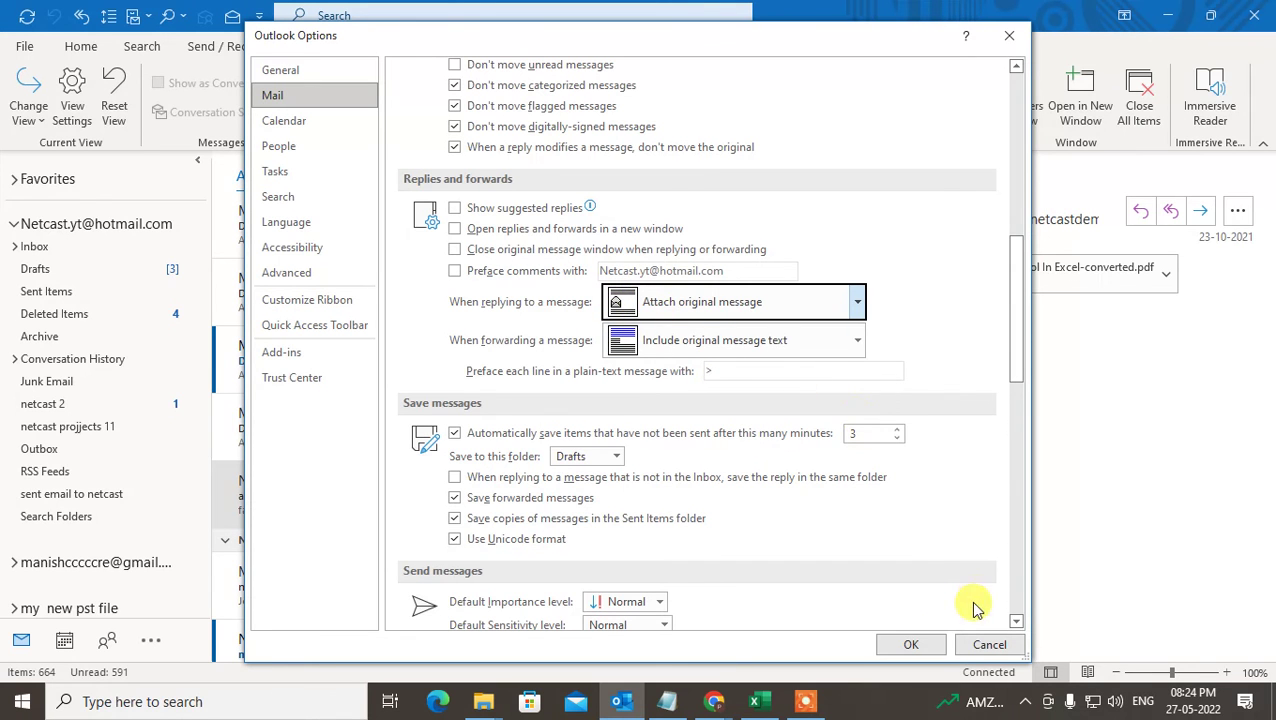
pyautogui.click(908, 645)
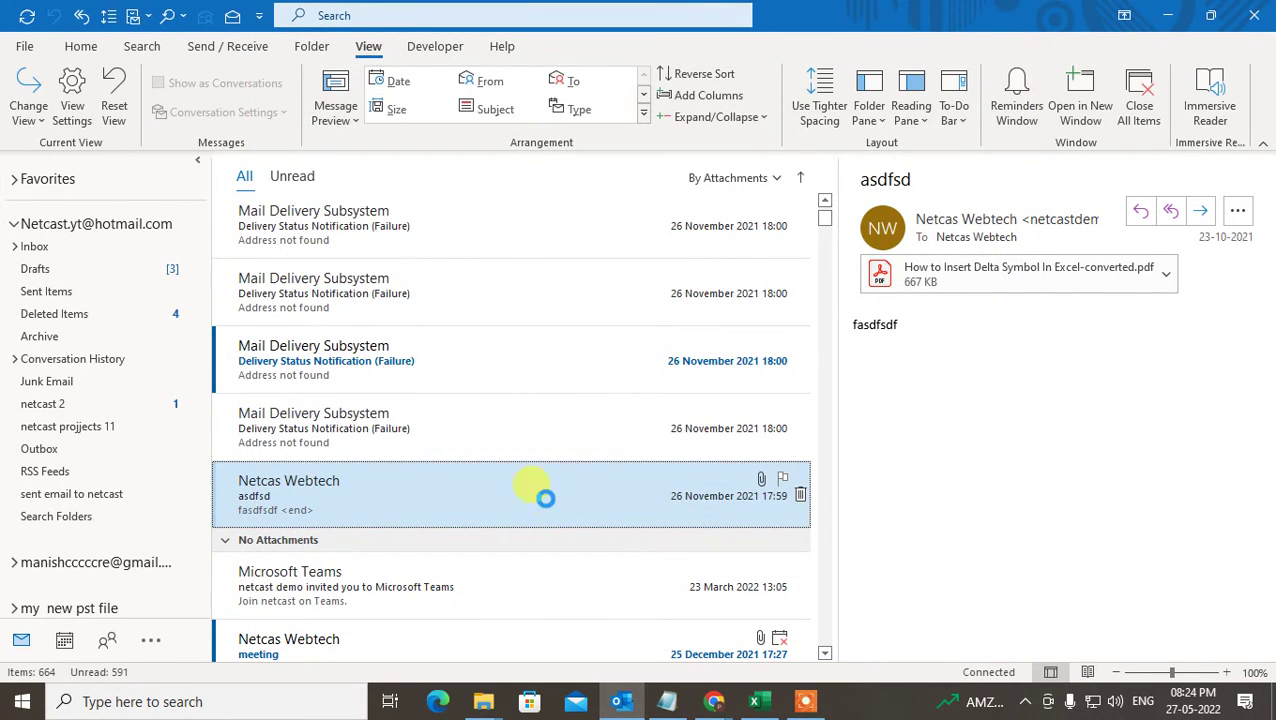
# Open the email "asdfsd", start a reply, and open the attached original message to examine its contents
pyautogui.doubleClick(547, 505)
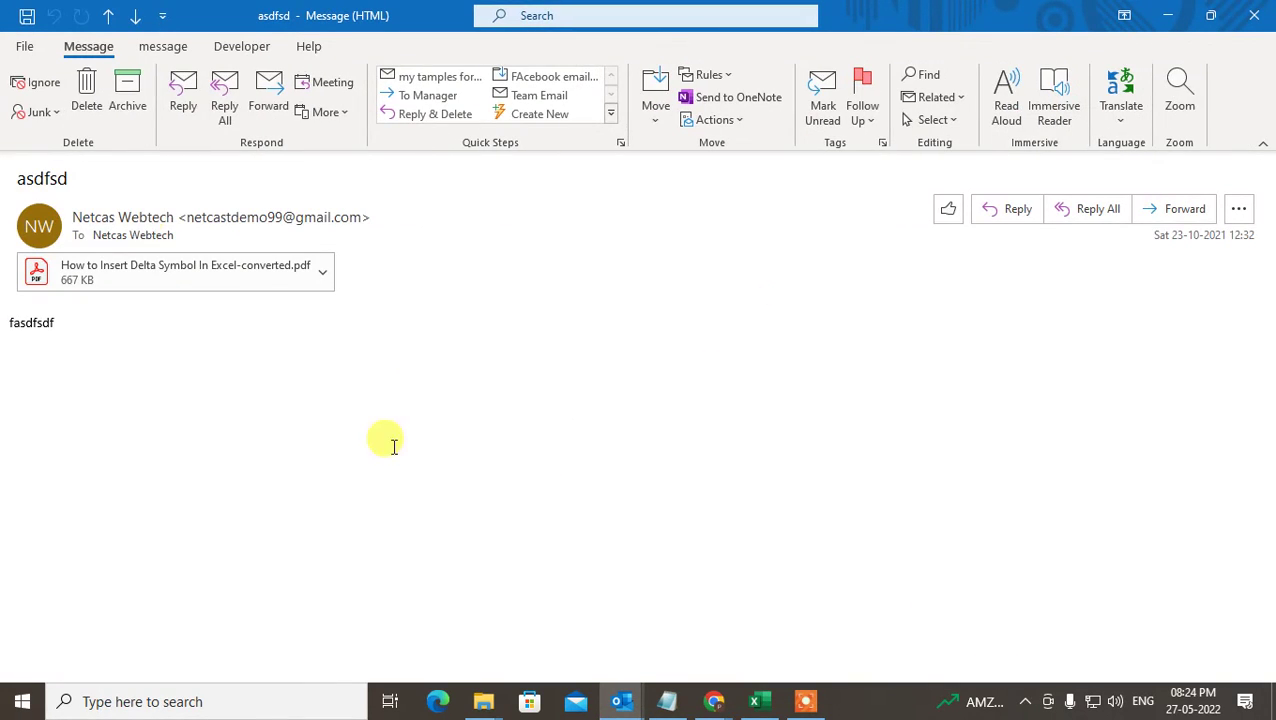
pyautogui.click(180, 100)
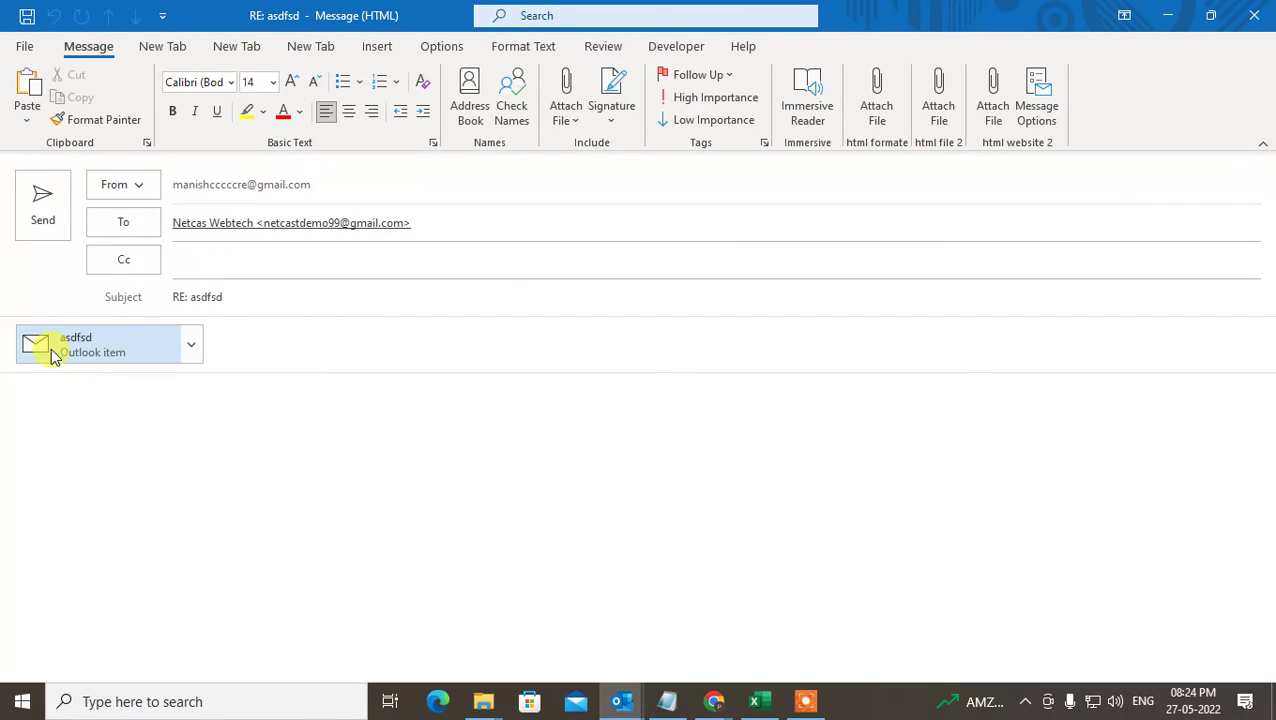
pyautogui.click(108, 355)
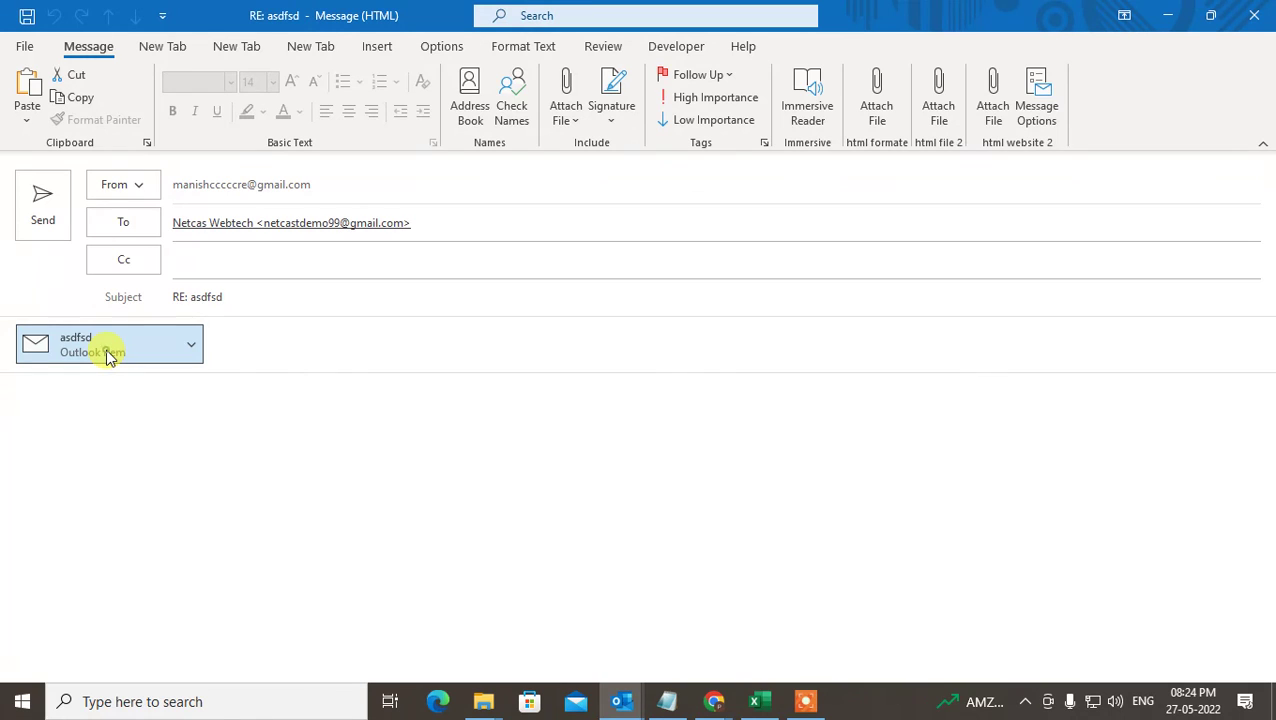
pyautogui.doubleClick(108, 355)
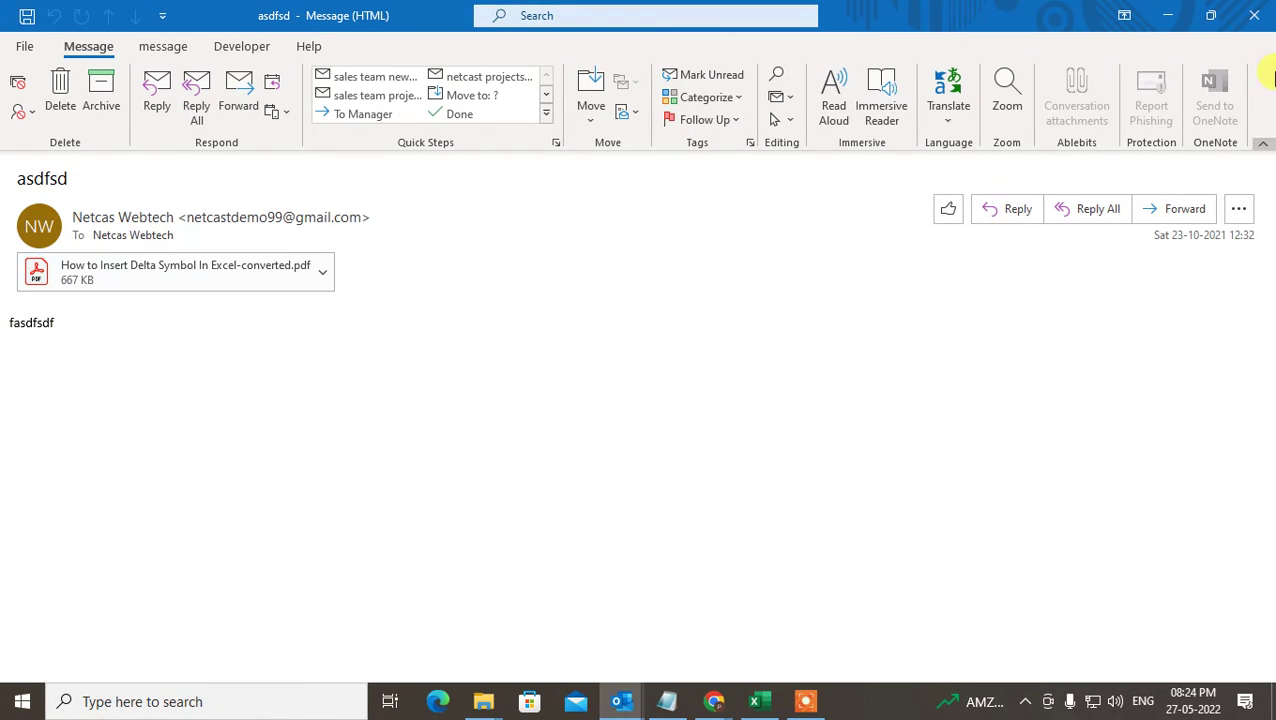
# Close the attached original message and discard the reply draft without saving
pyautogui.click(1254, 15)
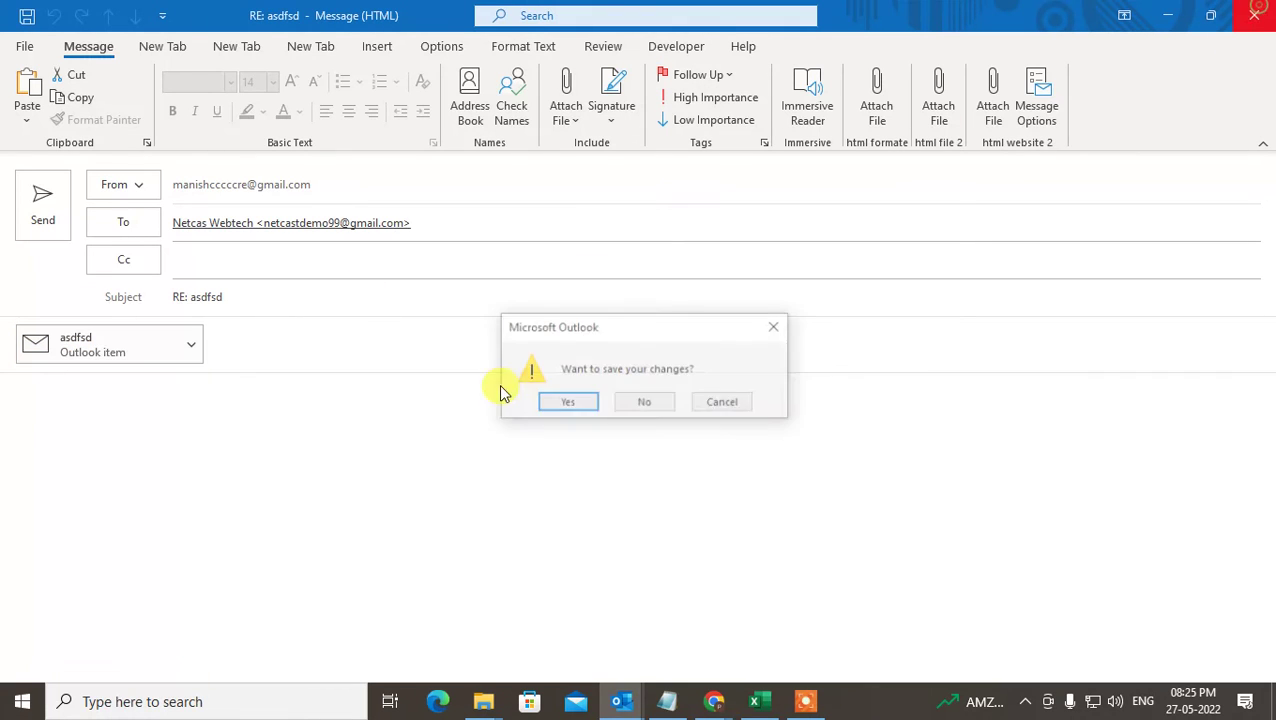
pyautogui.click(1254, 15)
pyautogui.click(639, 403)
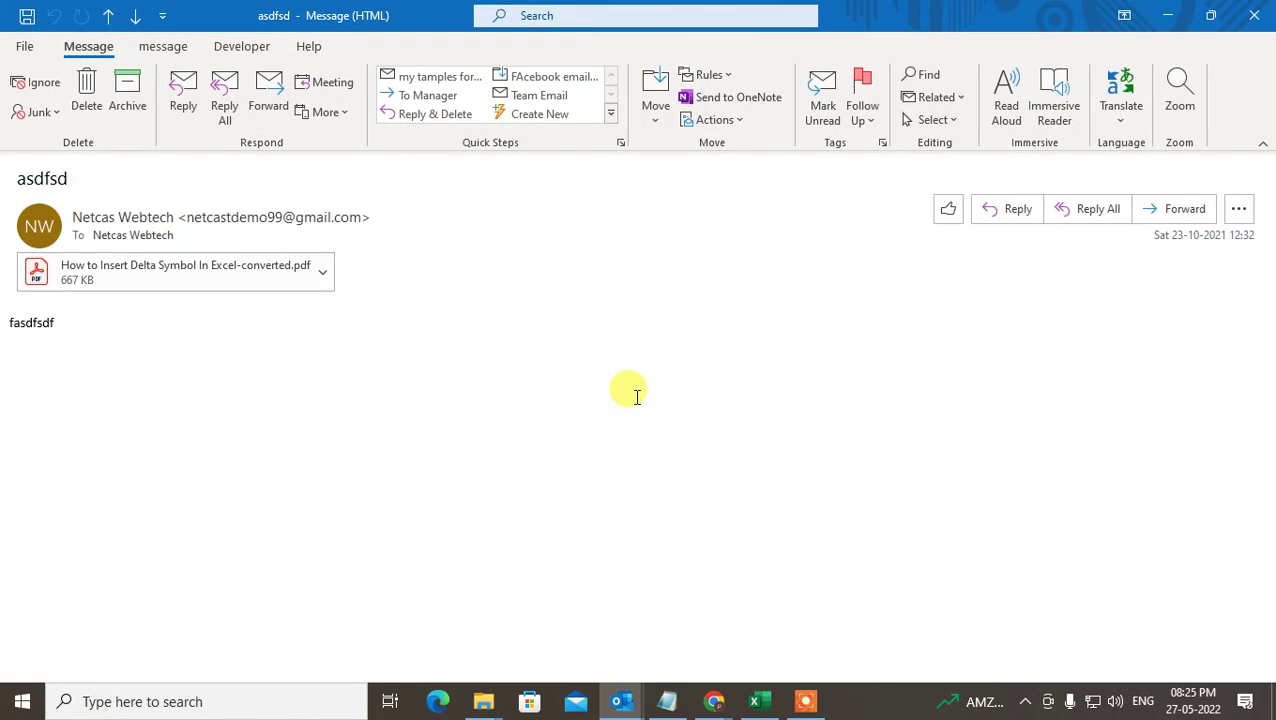